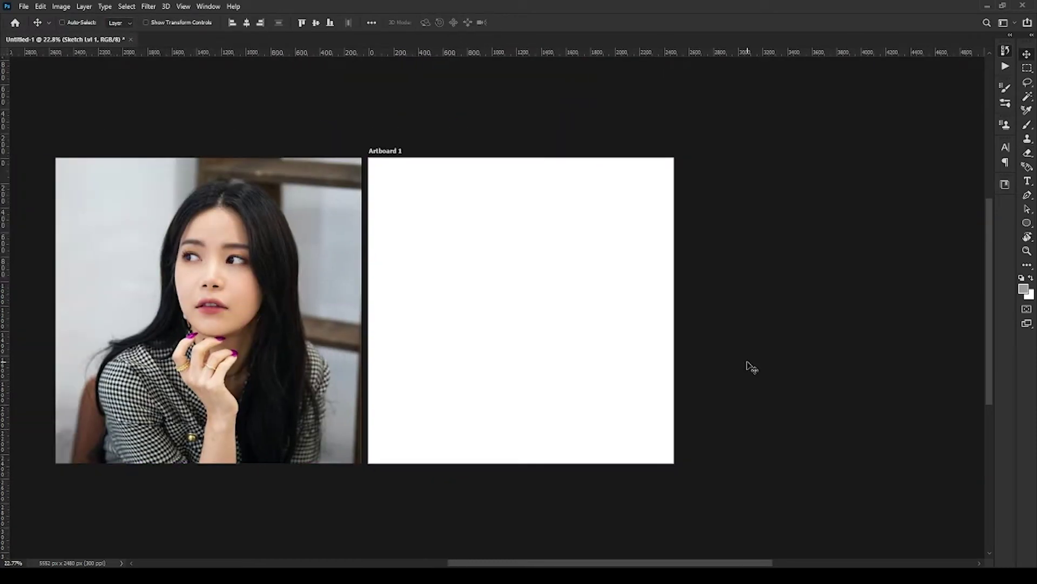
With the Brush, sketch the head circle and a vertical centre line through it.
key(b)
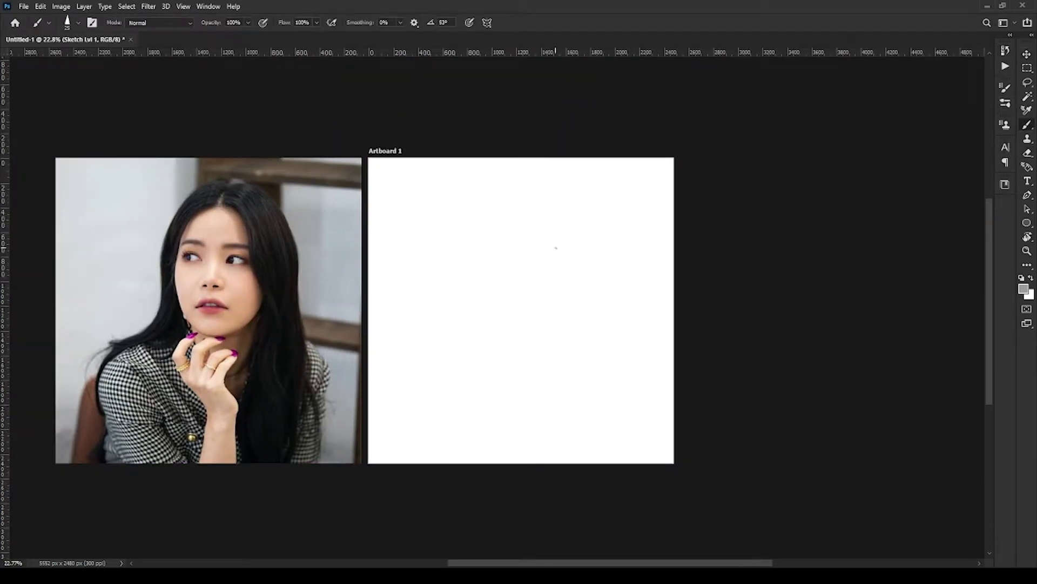
key(ctrl+minus)
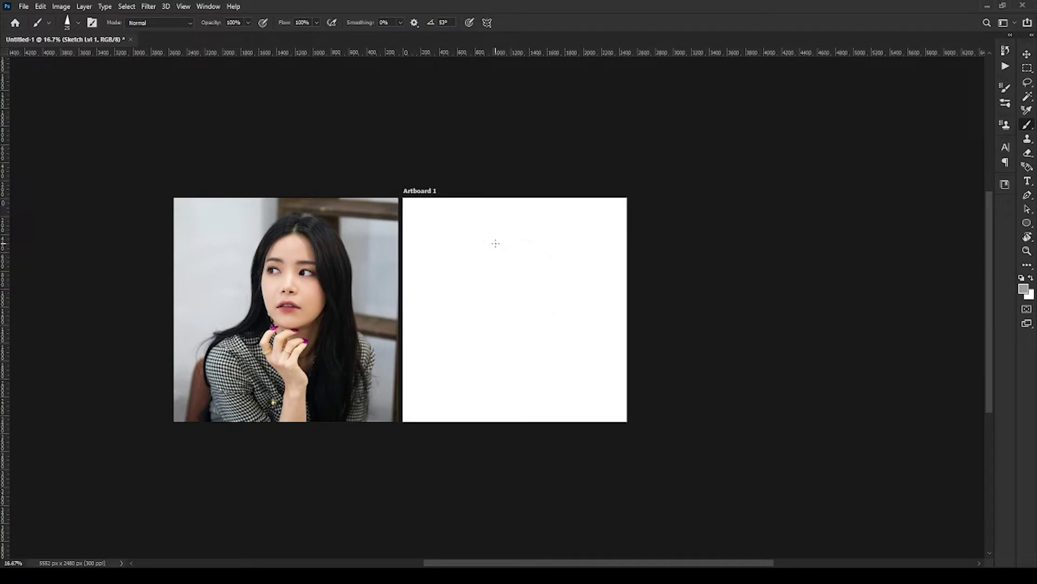
mouse_move(496, 244)
mouse_down()
mouse_move(551, 301)
mouse_move(504, 238)
mouse_move(553, 220)
mouse_up()
key(ctrl+plus)
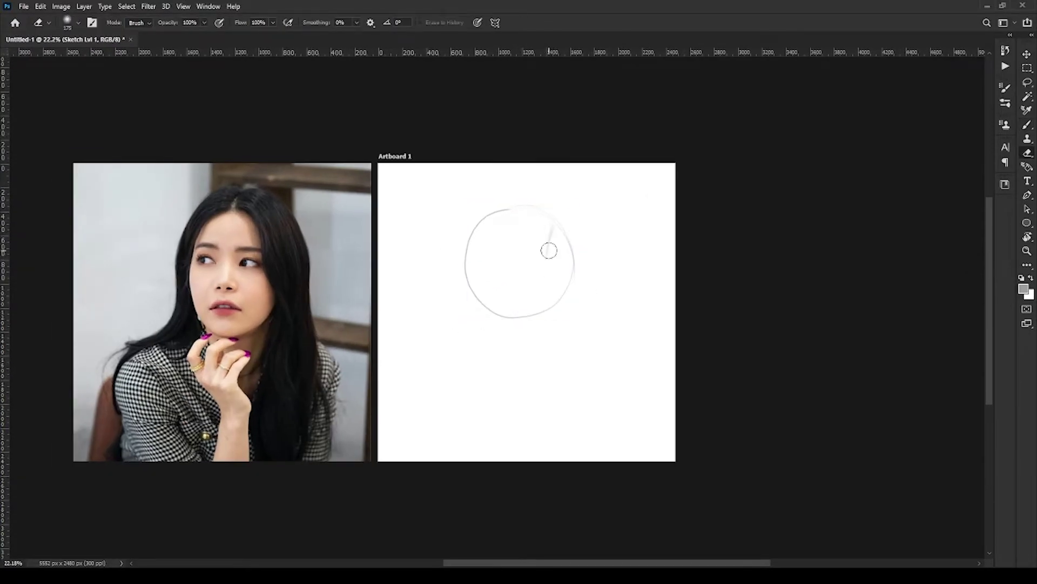
key(ctrl+z)
drag(511, 206, 510, 372)
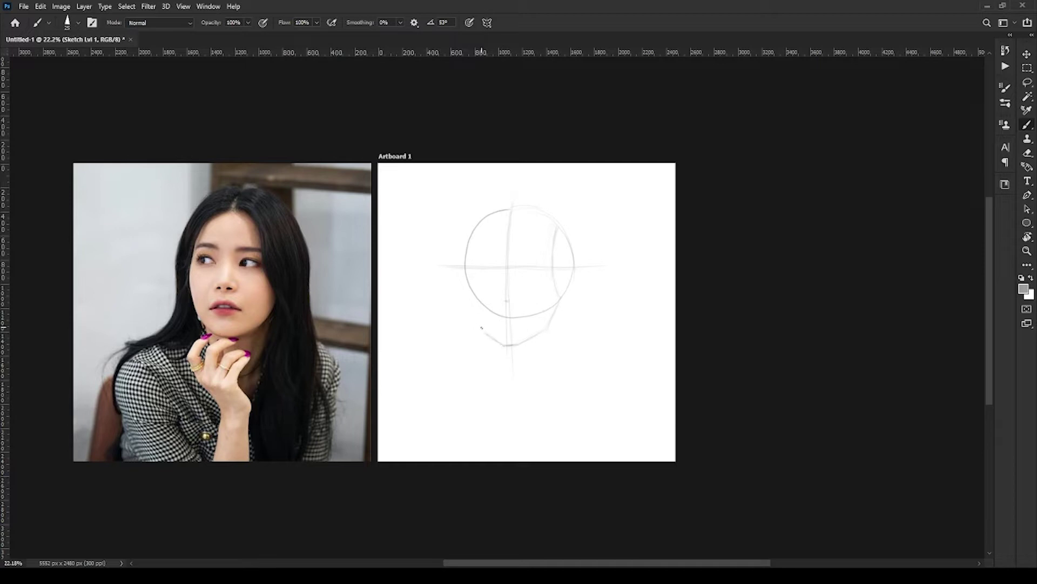
Sketch the left eye circle, cheek and jaw line, neck, and nose-chin guides.
mouse_move(484, 261)
mouse_down()
mouse_move(488, 282)
mouse_move(522, 268)
mouse_up()
drag(534, 311, 570, 270)
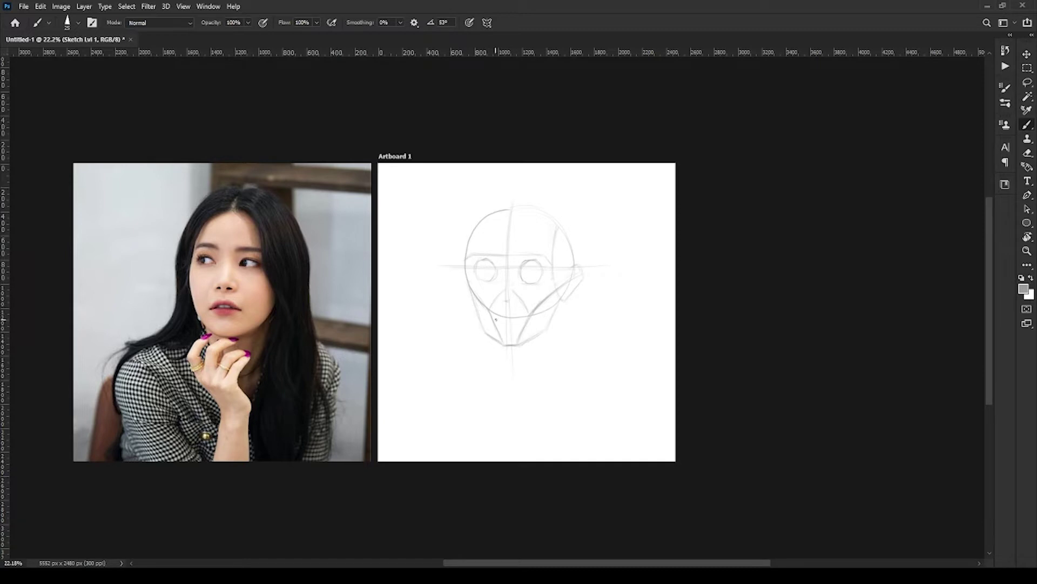
drag(538, 377, 554, 334)
mouse_move(494, 312)
mouse_down()
mouse_move(502, 342)
mouse_move(425, 357)
mouse_move(463, 433)
mouse_up()
Rough in the left shoulder and the right arm lines.
drag(401, 380, 421, 361)
drag(628, 363, 607, 451)
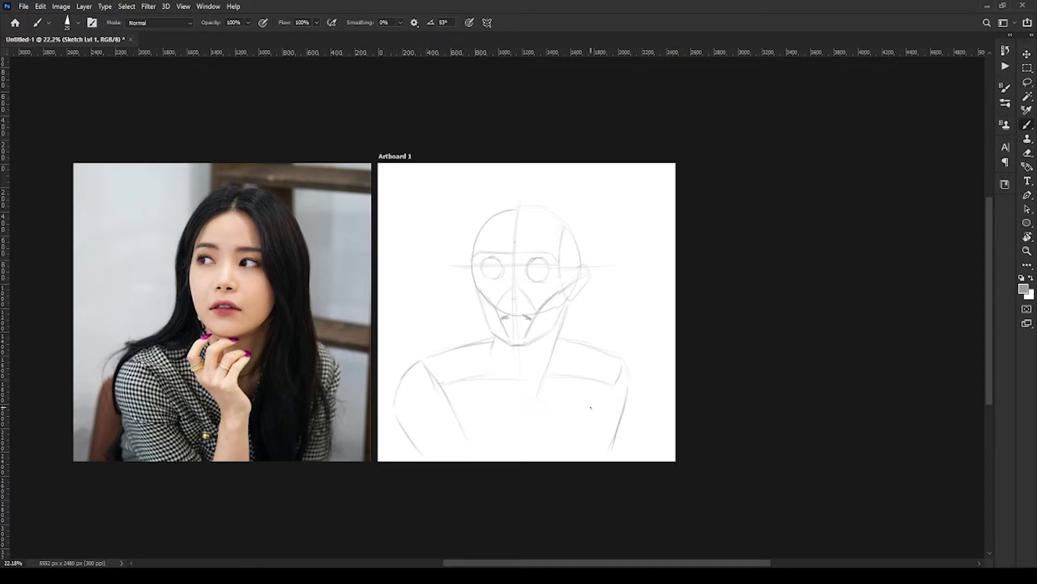
drag(601, 401, 582, 449)
drag(419, 359, 428, 362)
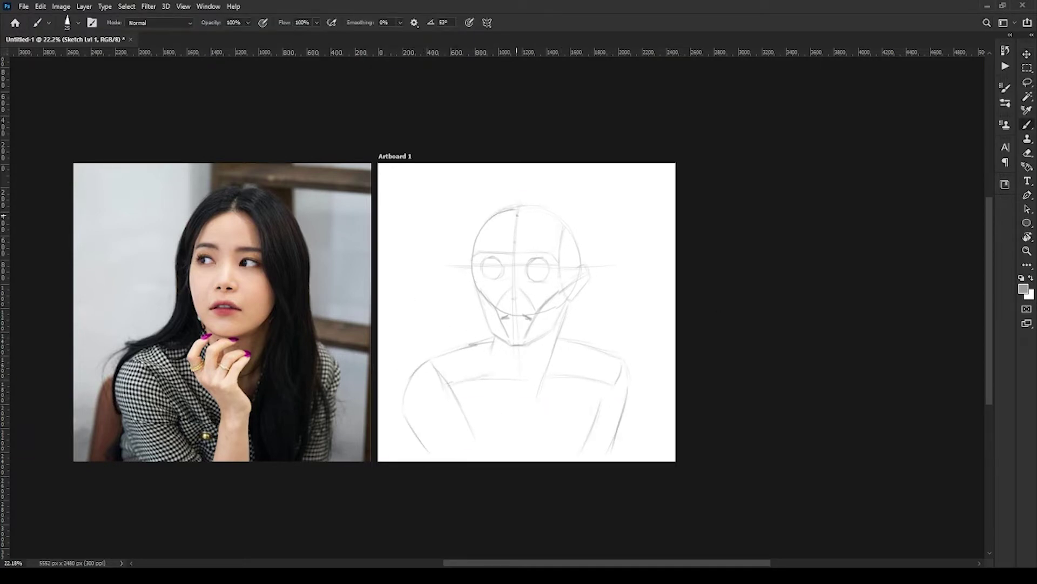
Fade the construction sketch and add a new layer for the cleaner line pass.
key(v)
key(5)
key(b)
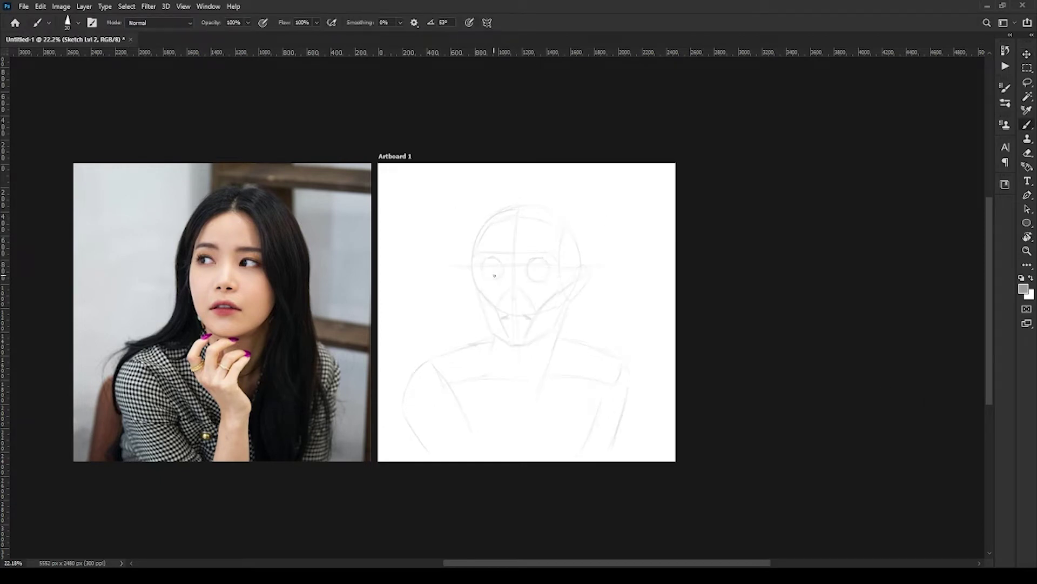
key(ctrl+plus)
key(ctrl+plus)
drag(885, 360, 891, 362)
key(e)
key(alt+bracketleft)
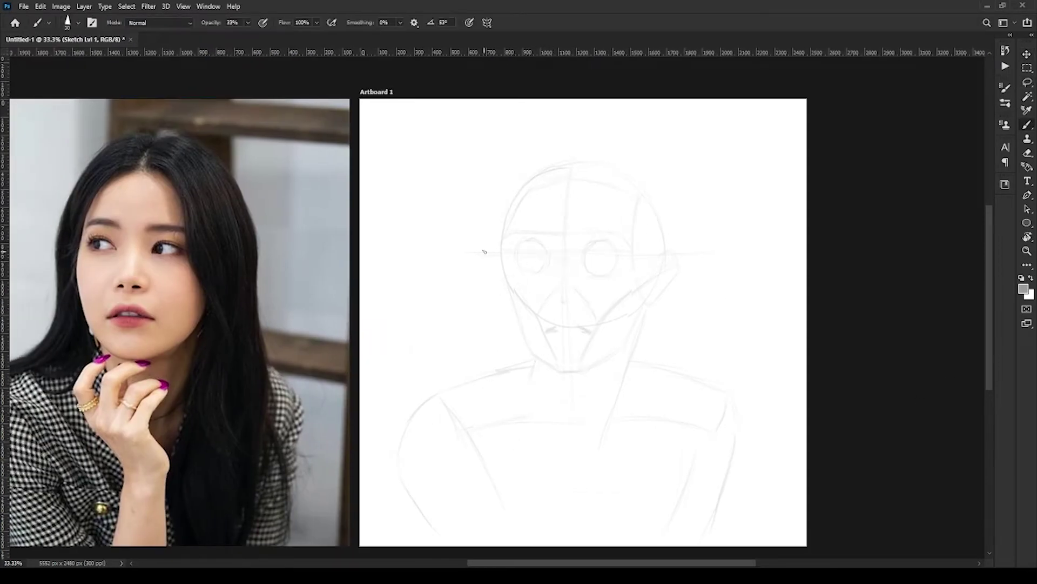
key(b)
Draw the right eye's upper lid and resize the eyes, checking them in a mirrored view.
drag(599, 253, 588, 263)
key(2)
key(ctrl+shift+h)
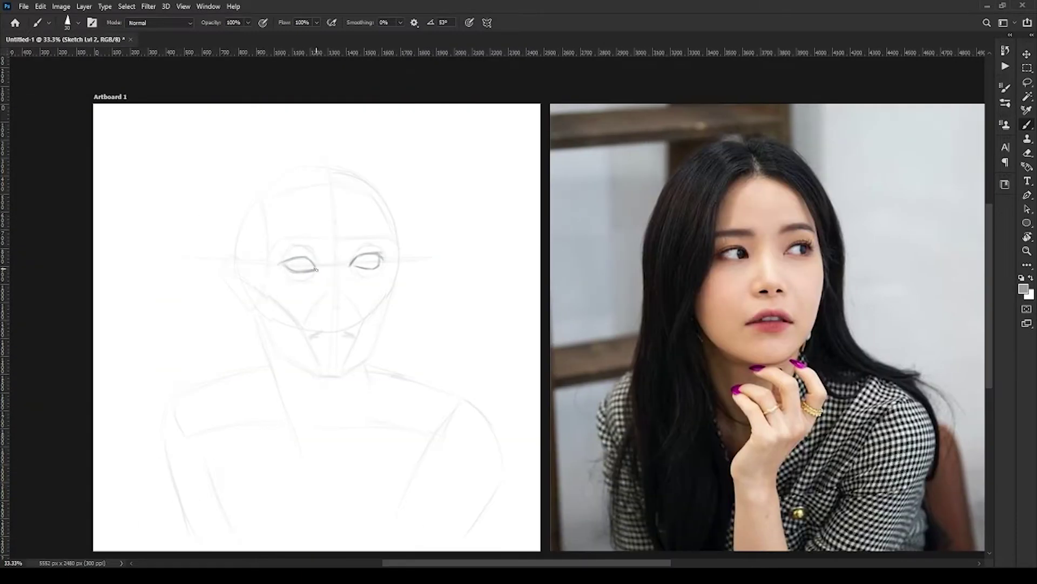
key(l)
drag(277, 258, 278, 259)
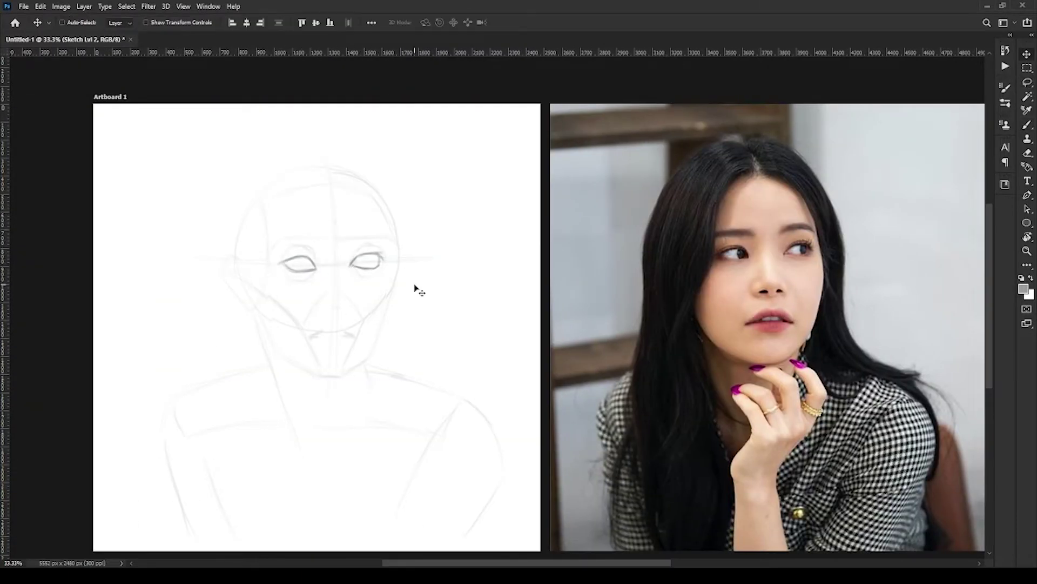
key(ctrl+t)
key(Return)
key(ctrl+shift+h)
key(b)
Draw dark nostril marks and darken both eye outlines.
mouse_move(592, 298)
mouse_down()
mouse_move(588, 305)
mouse_move(593, 298)
mouse_move(605, 313)
mouse_up()
key(l)
key(b)
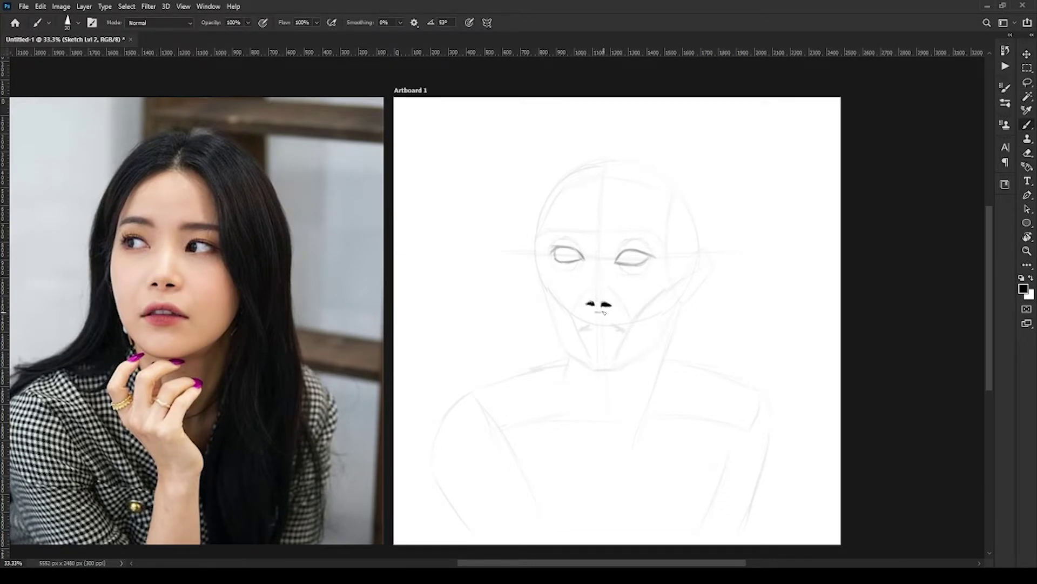
drag(618, 254, 653, 253)
drag(551, 249, 575, 247)
Lasso the nostril marks and reshape them.
key(e)
key(l)
drag(578, 290, 622, 319)
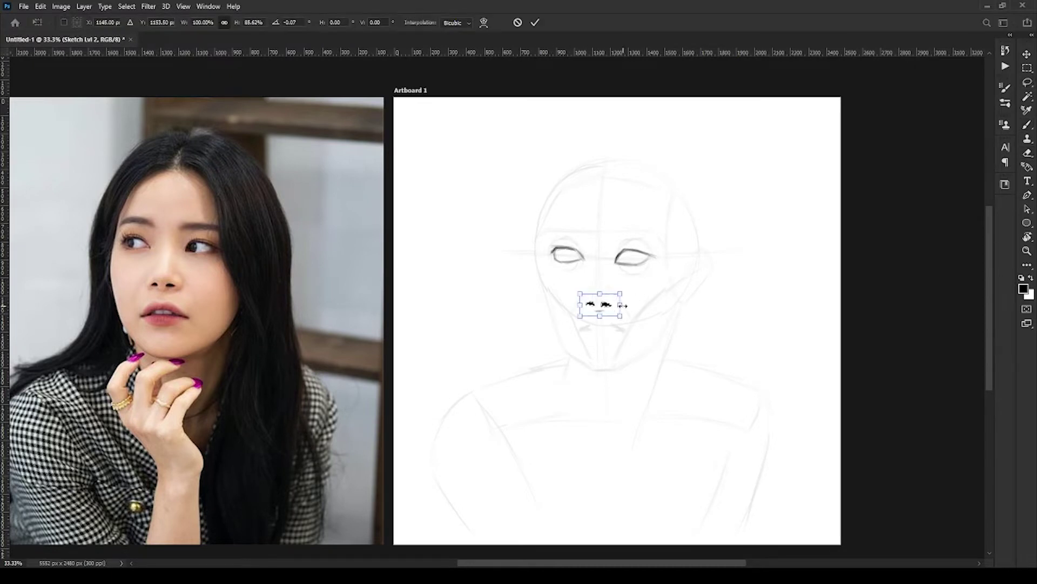
key(v)
key(ctrl+d)
key(b)
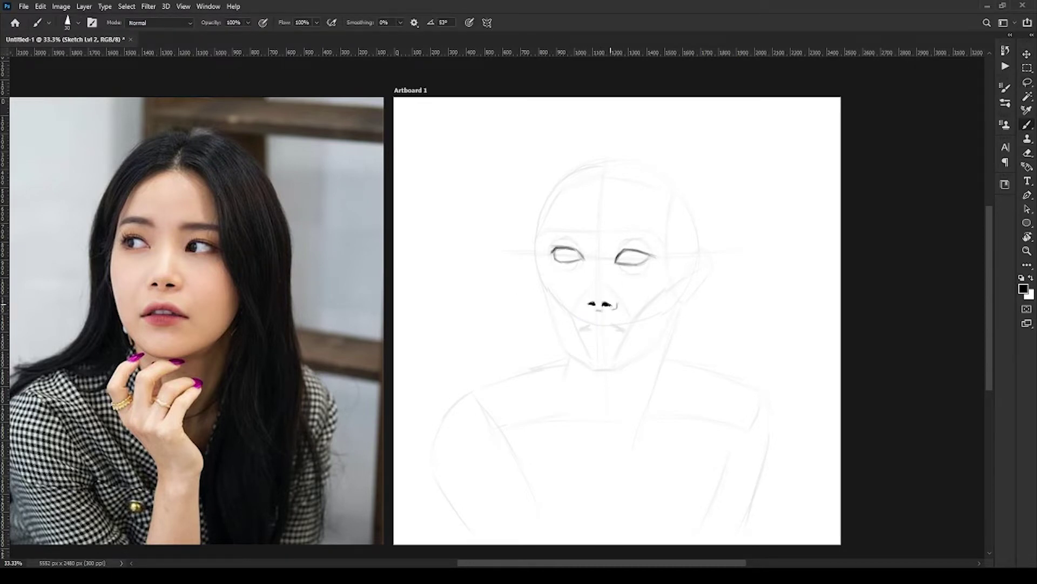
Draw the nose bridge and right eyebrow, and nudge the nostrils slightly upward.
drag(591, 295, 584, 243)
scroll(564, 251, up, 1)
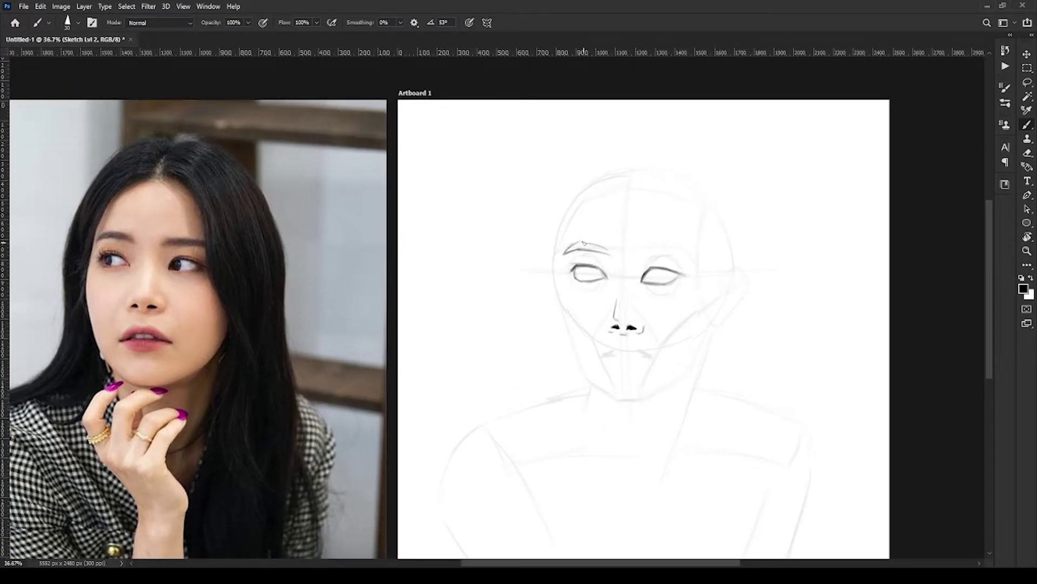
mouse_move(648, 253)
mouse_down()
mouse_move(686, 251)
mouse_move(651, 247)
mouse_up()
key(ctrl)
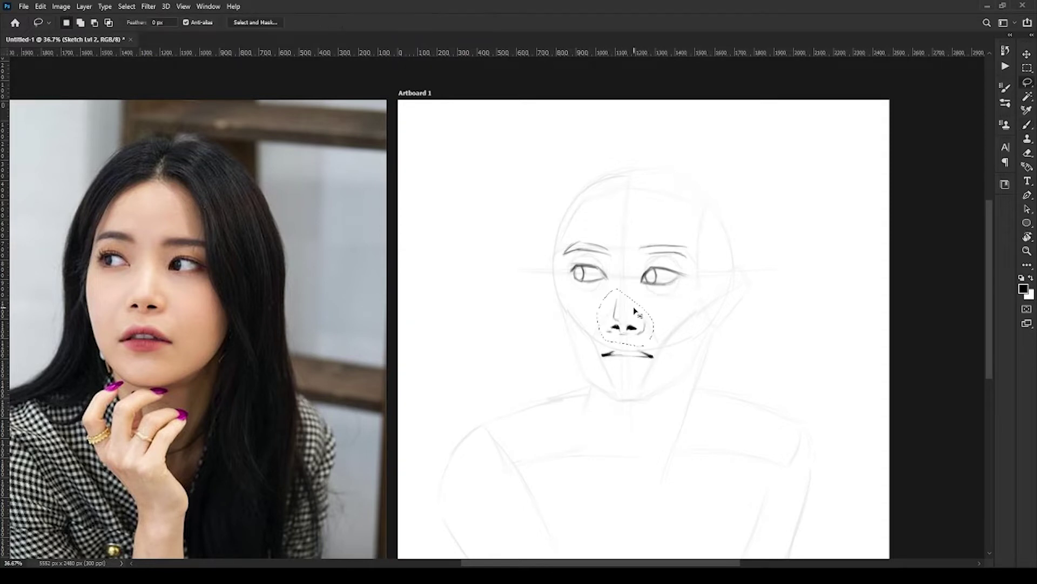
drag(623, 349, 618, 340)
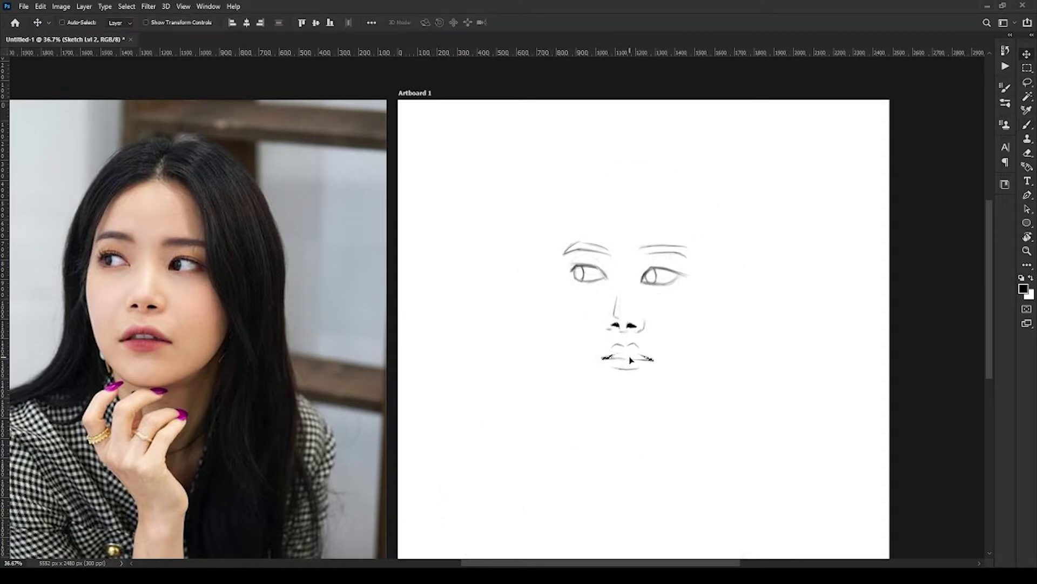
Move the lips slightly lower and draw the left jawline from chin to cheek.
drag(658, 343, 658, 349)
key(l)
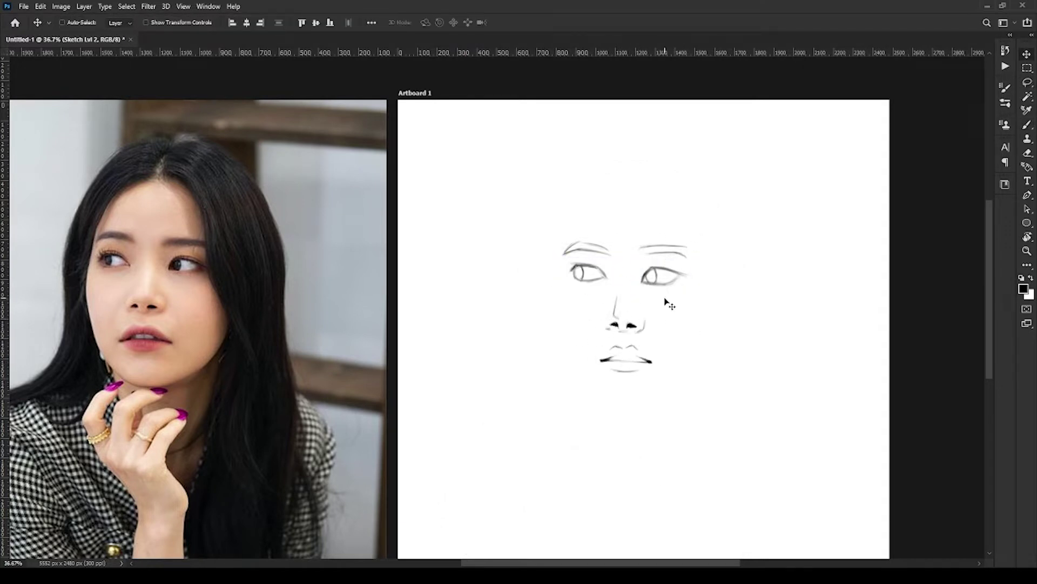
key(b)
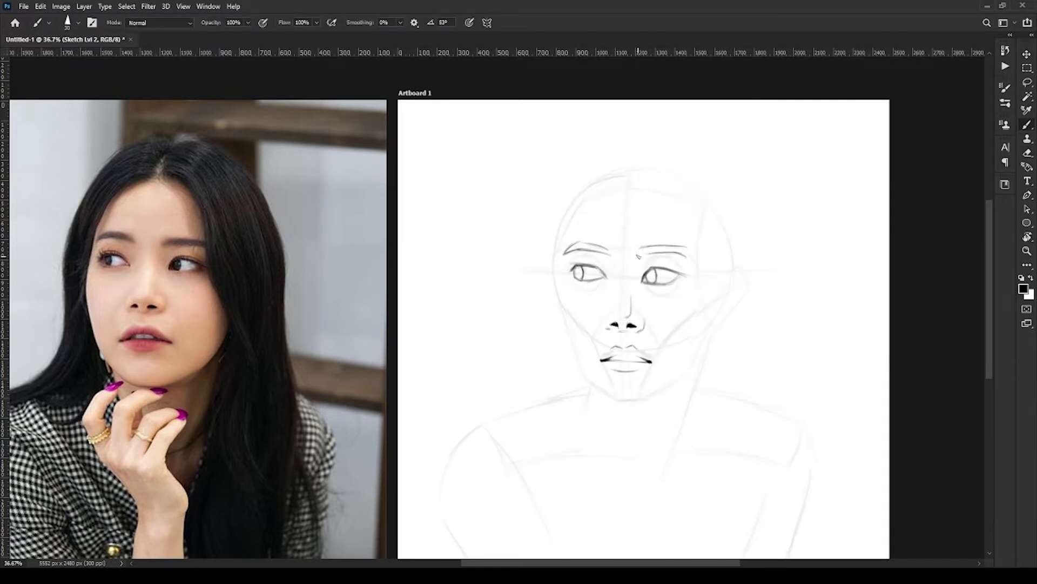
mouse_move(611, 398)
mouse_down()
mouse_move(583, 372)
mouse_move(560, 301)
mouse_move(570, 299)
mouse_up()
Delete the dark jaw stroke, redraw the left jawline lighter, and draw the right jawline.
key(l)
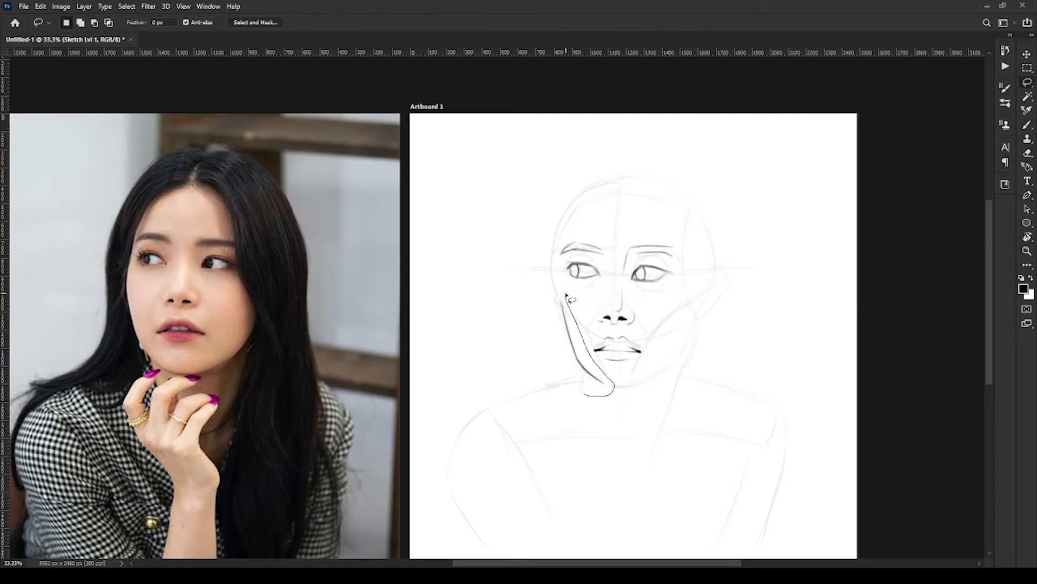
key(Delete)
key(b)
drag(573, 360, 553, 258)
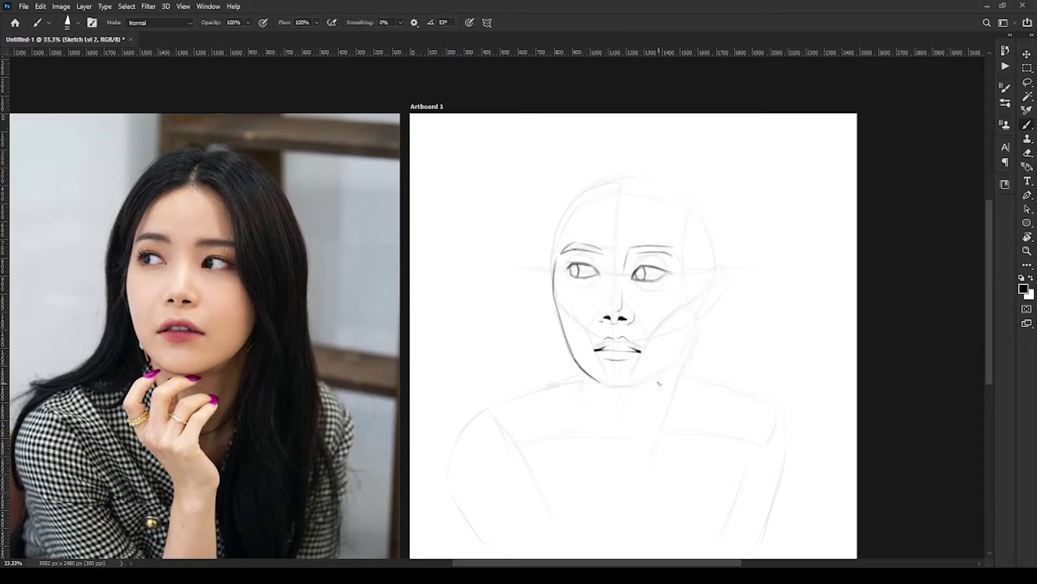
mouse_move(624, 388)
mouse_down()
mouse_move(675, 363)
mouse_move(694, 330)
mouse_up()
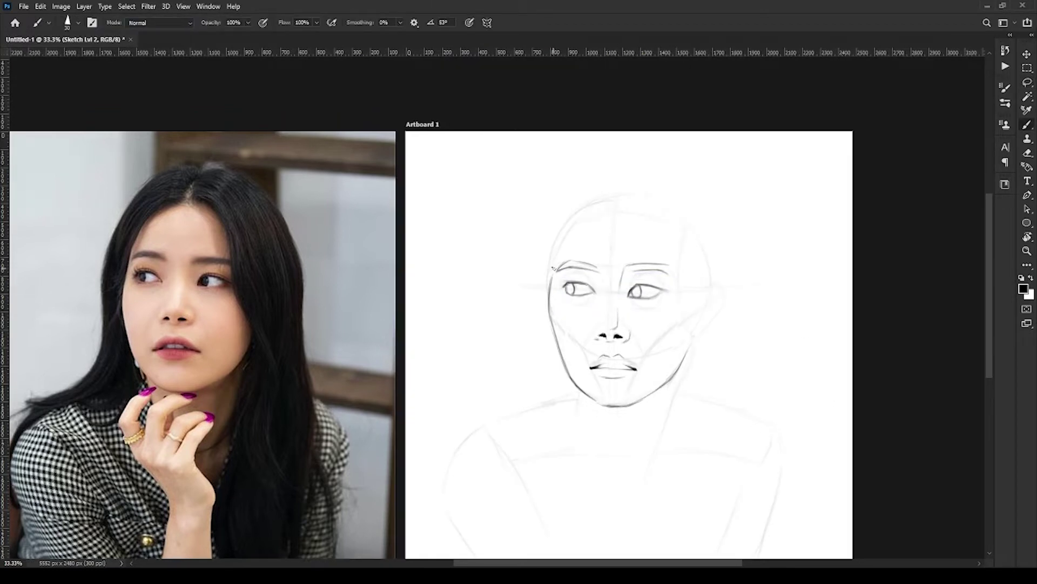
Outline the left side of the head and right side of the hair, reshaping the head top.
mouse_move(554, 268)
mouse_down()
mouse_move(565, 230)
mouse_move(618, 196)
mouse_move(550, 275)
mouse_up()
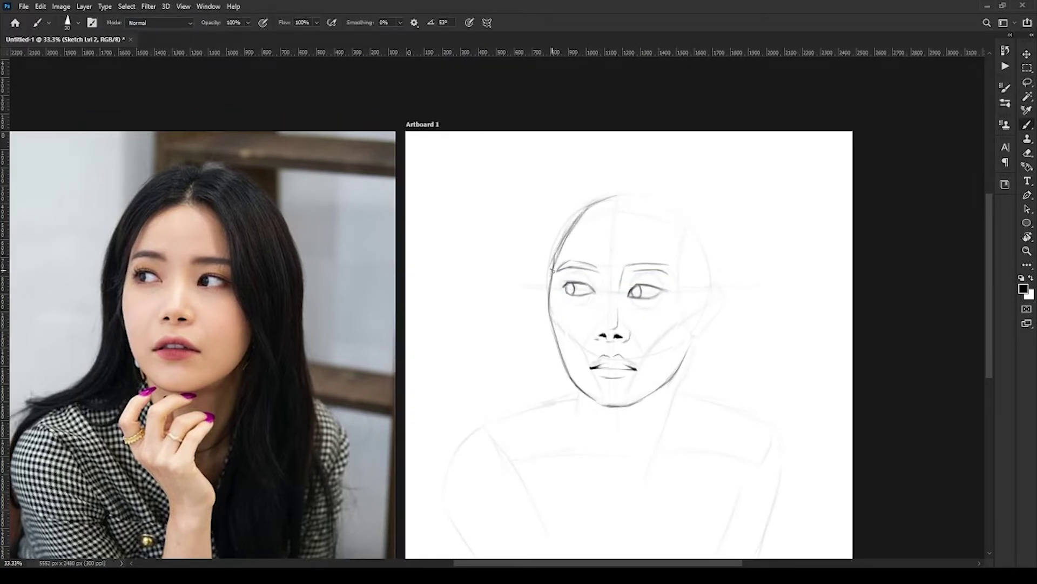
mouse_move(636, 196)
mouse_down()
mouse_move(653, 208)
mouse_move(669, 291)
mouse_move(713, 384)
mouse_up()
key(l)
drag(622, 254, 625, 250)
key(ctrl+t)
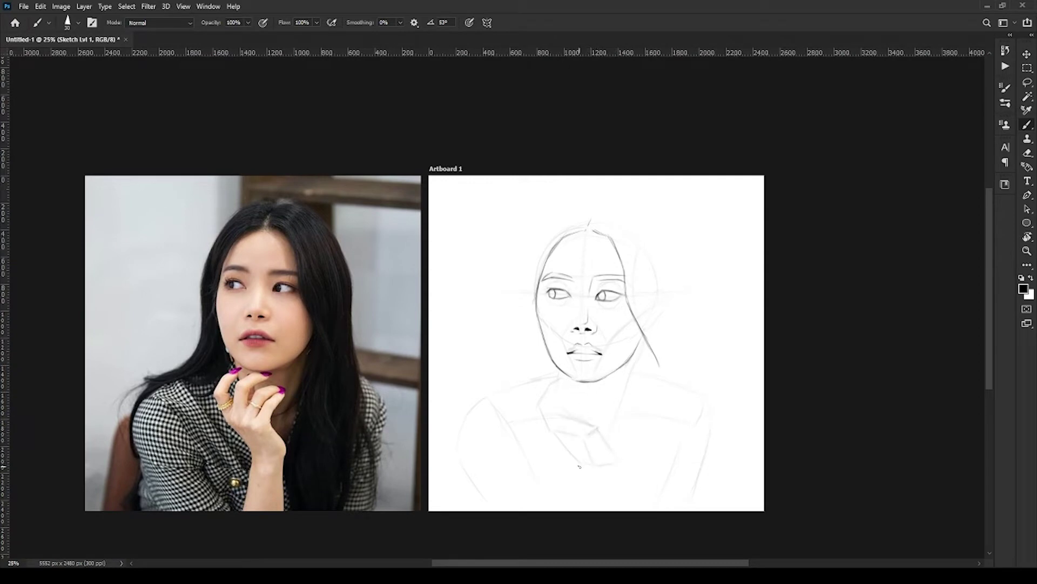
Sketch tie lines below the collar and remove the unwanted strokes at lower left.
drag(579, 467, 577, 508)
drag(616, 465, 615, 508)
key(l)
drag(449, 389, 491, 456)
key(ctrl+t)
key(Return)
Ink the hand under the chin, one finger, and both sides of the wrist.
key(b)
key(alt+bracketright)
mouse_move(539, 403)
mouse_down()
mouse_move(579, 466)
mouse_move(576, 511)
mouse_up()
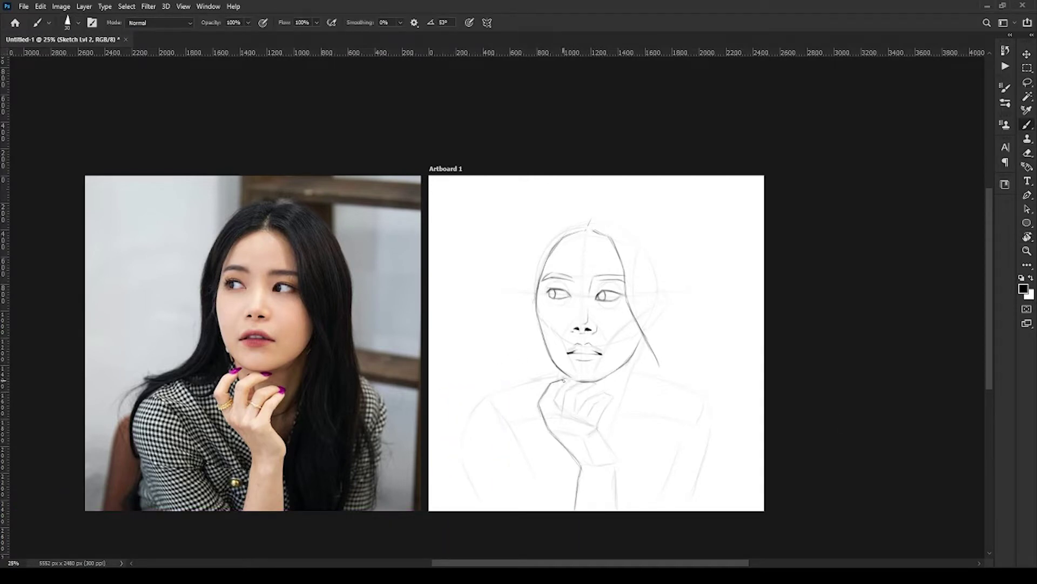
drag(562, 401, 557, 430)
mouse_move(601, 439)
mouse_down()
mouse_move(620, 472)
mouse_move(616, 511)
mouse_move(611, 399)
mouse_up()
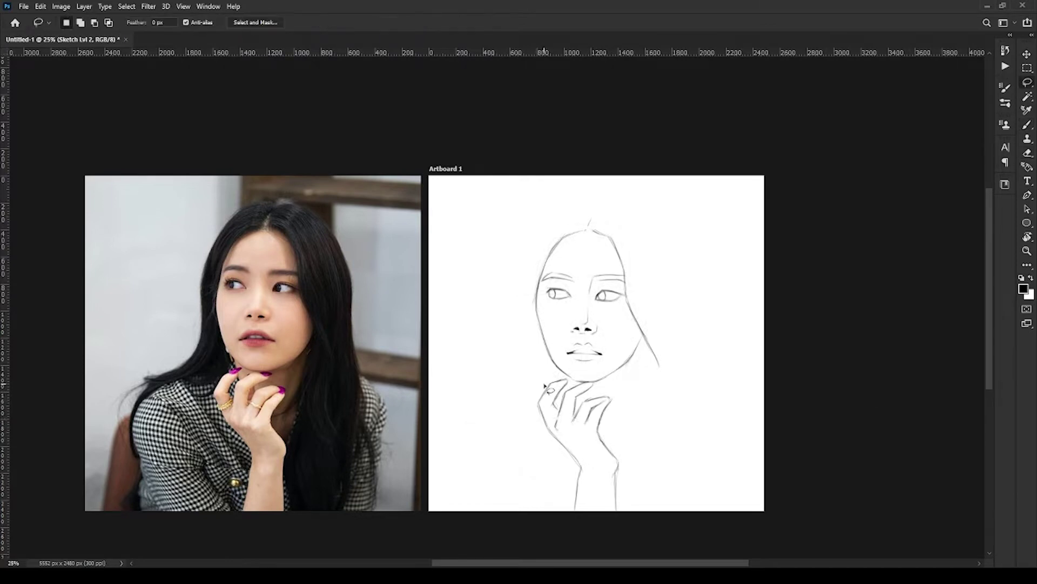
Draw strokes near the chin, the neck and hair line, and the left shoulder and arm.
mouse_move(544, 386)
mouse_down()
mouse_move(557, 382)
mouse_move(509, 393)
mouse_up()
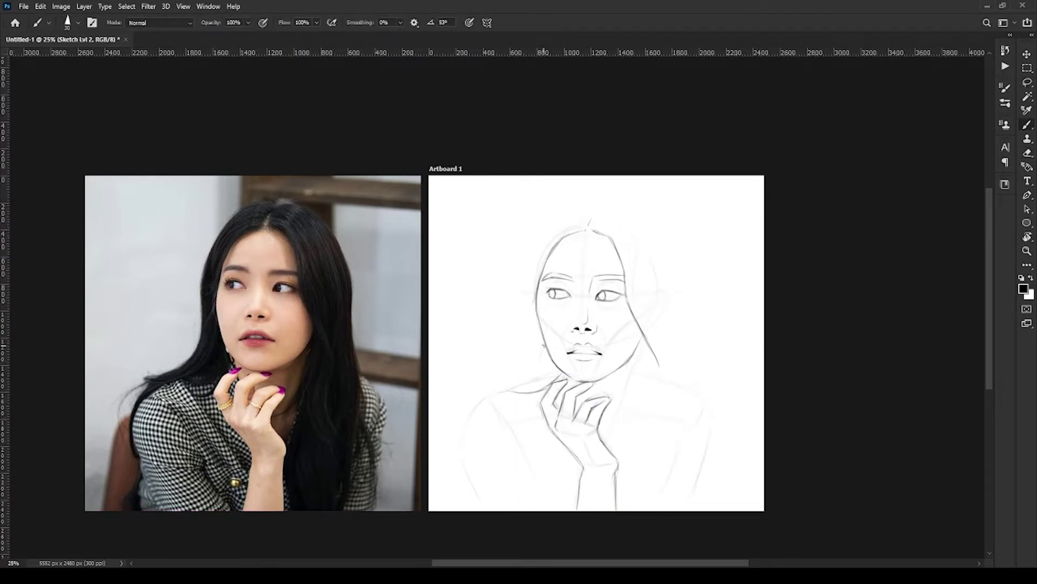
mouse_move(541, 351)
mouse_down()
mouse_move(476, 397)
mouse_move(462, 447)
mouse_move(484, 511)
mouse_up()
mouse_move(459, 475)
mouse_down()
mouse_move(463, 417)
mouse_move(510, 354)
mouse_move(524, 261)
mouse_move(540, 231)
mouse_move(601, 207)
mouse_move(682, 277)
mouse_move(697, 511)
mouse_up()
key(e)
key(b)
Draw the right-side hair and transform the right and left hair sections.
drag(599, 195, 670, 510)
key(ctrl+t)
drag(763, 351, 758, 351)
key(Return)
key(ctrl+d)
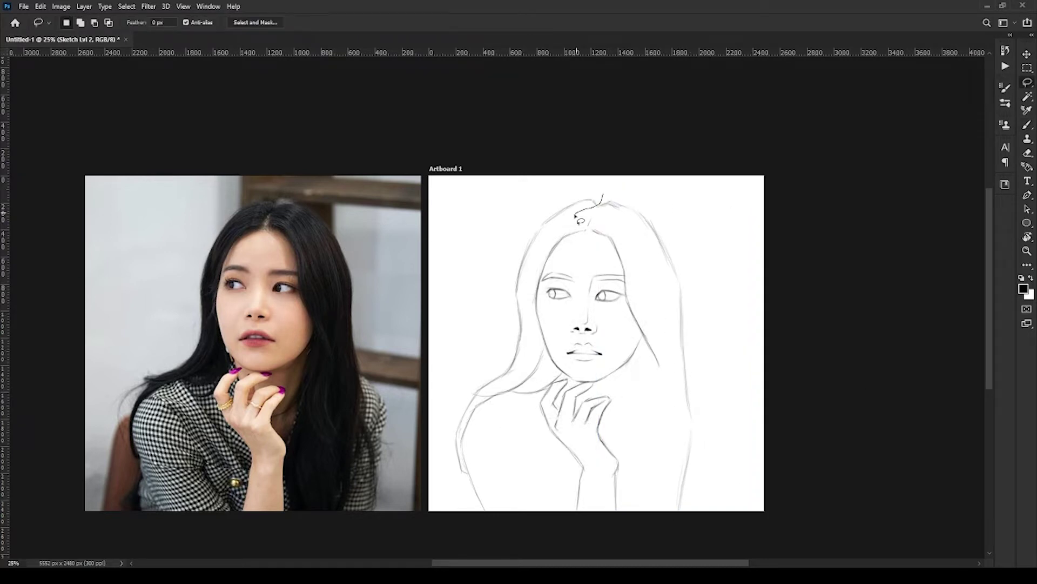
drag(600, 197, 602, 375)
key(ctrl+t)
key(Return)
key(ctrl+d)
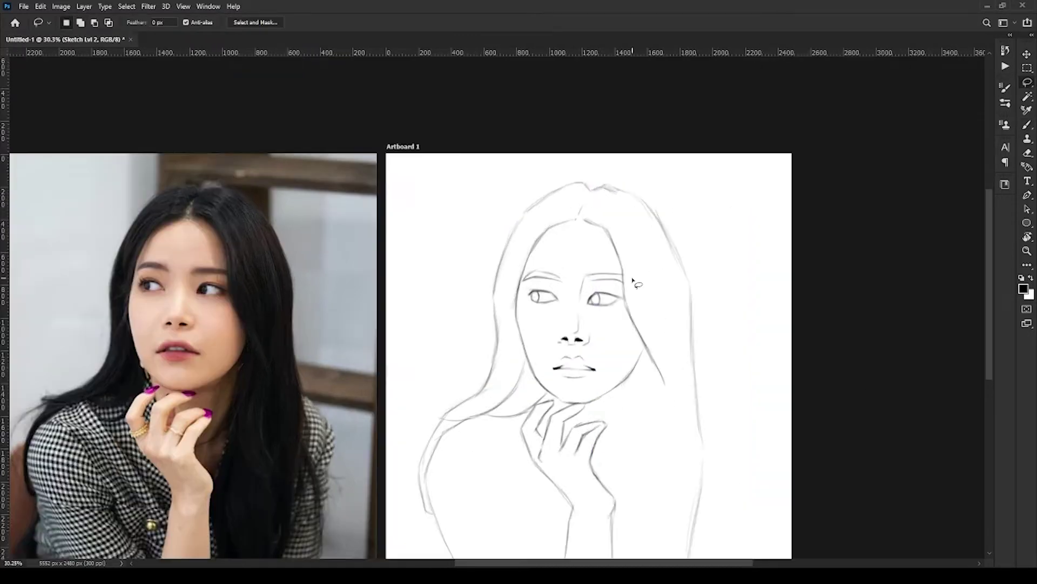
Add further hair sketch strokes to the portrait.
drag(640, 309, 621, 462)
drag(684, 351, 707, 389)
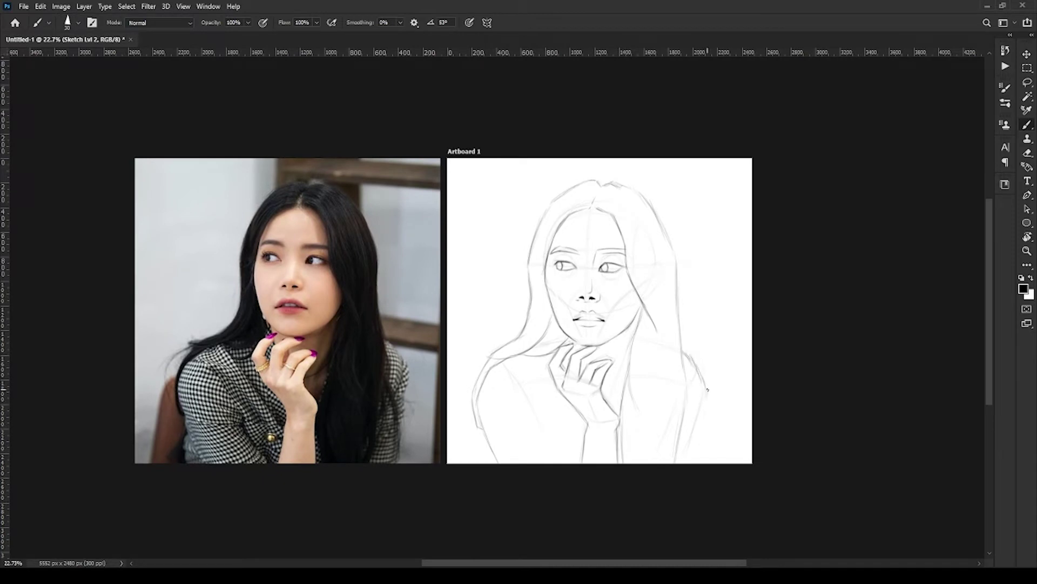
scroll(499, 207, up, 3)
Marquee-select the areas around the left and right eyes to adjust them.
key(m)
drag(594, 326, 650, 296)
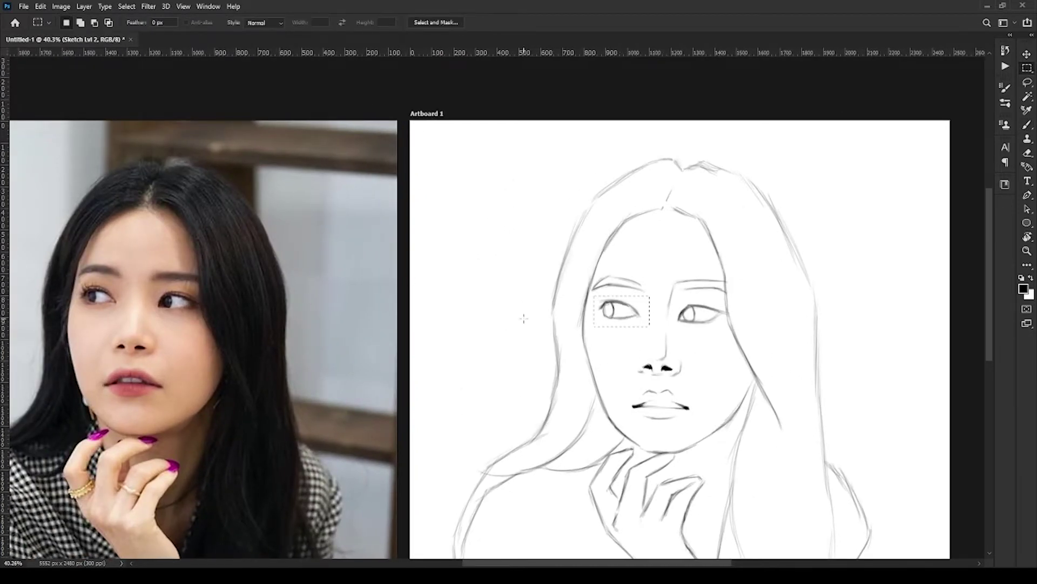
drag(672, 327, 728, 297)
key(ctrl+d)
scroll(676, 292, up, 1)
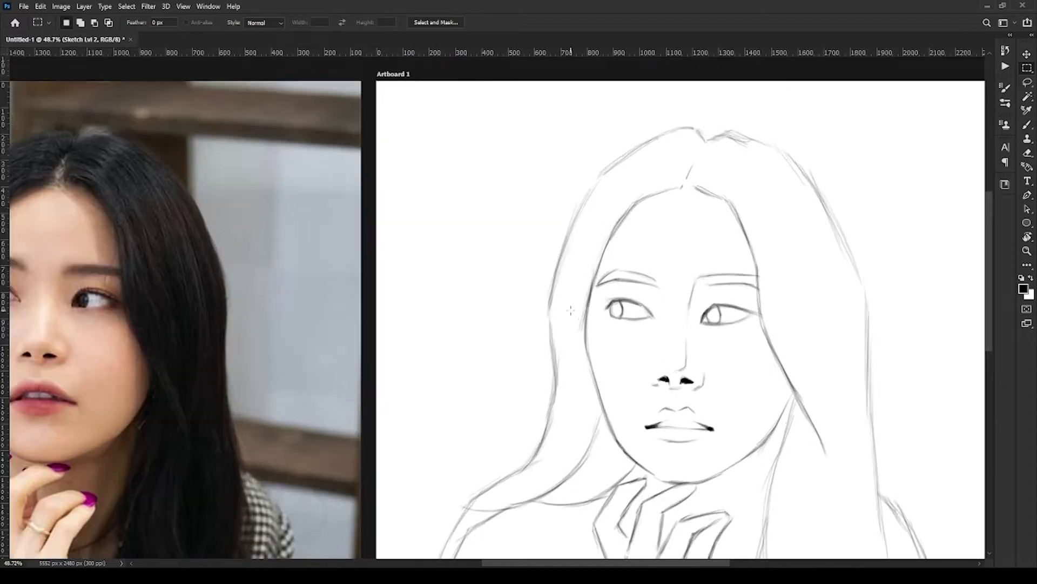
key(b)
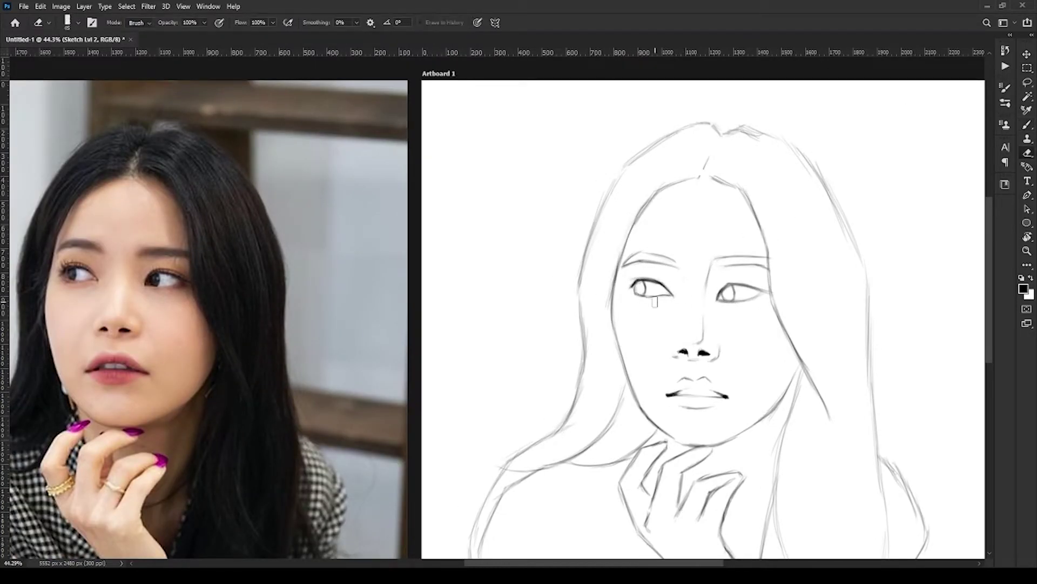
Darken the left eye's upper lid and shade the right eye's iris.
drag(631, 288, 658, 278)
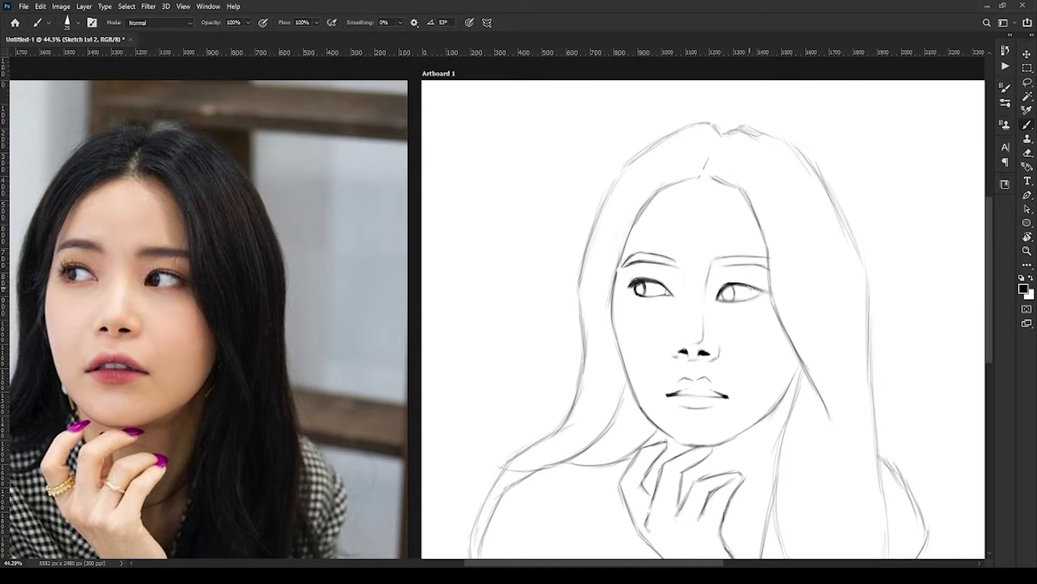
drag(725, 295, 728, 294)
key(e)
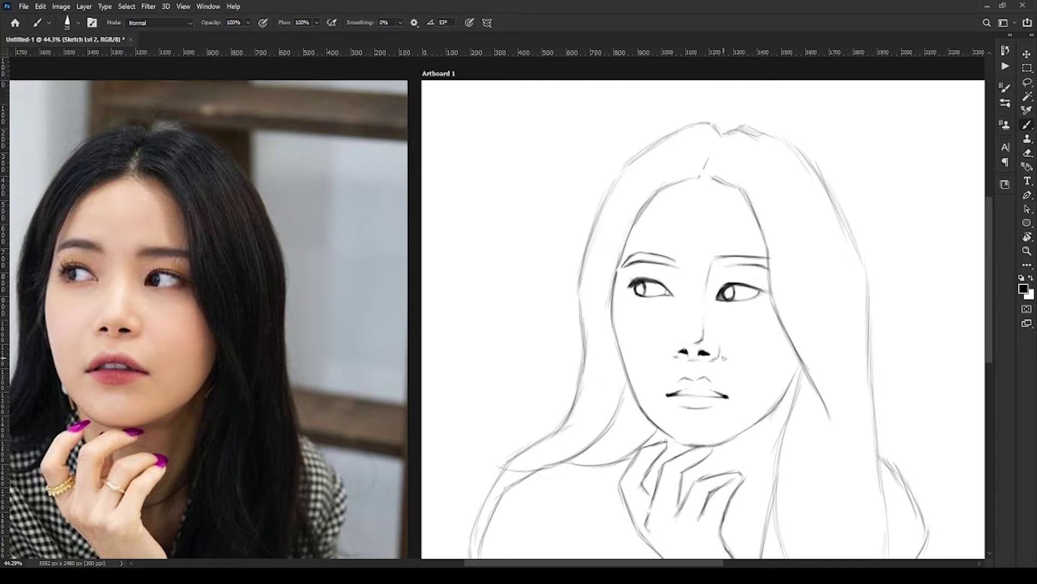
scroll(696, 275, down, 1)
key(b)
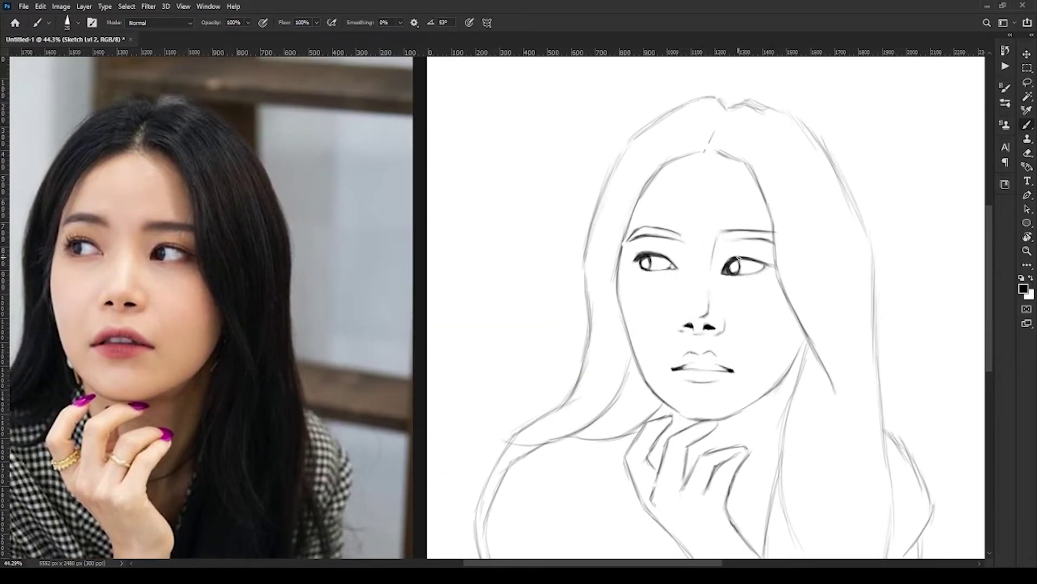
scroll(767, 359, down, 1)
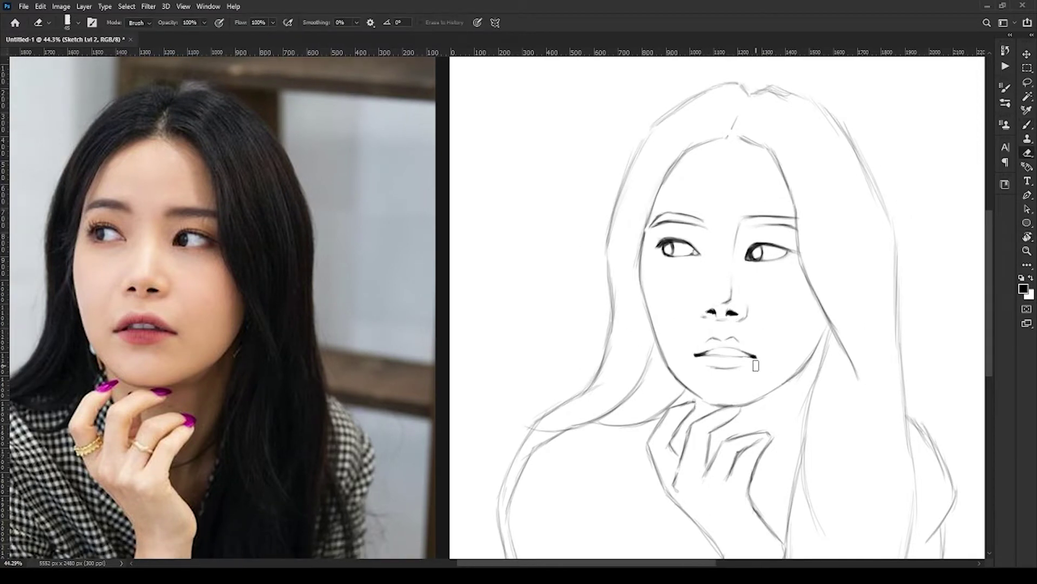
scroll(723, 348, down, 1)
Lasso the lower lip line and move it into place.
key(l)
drag(695, 347, 698, 350)
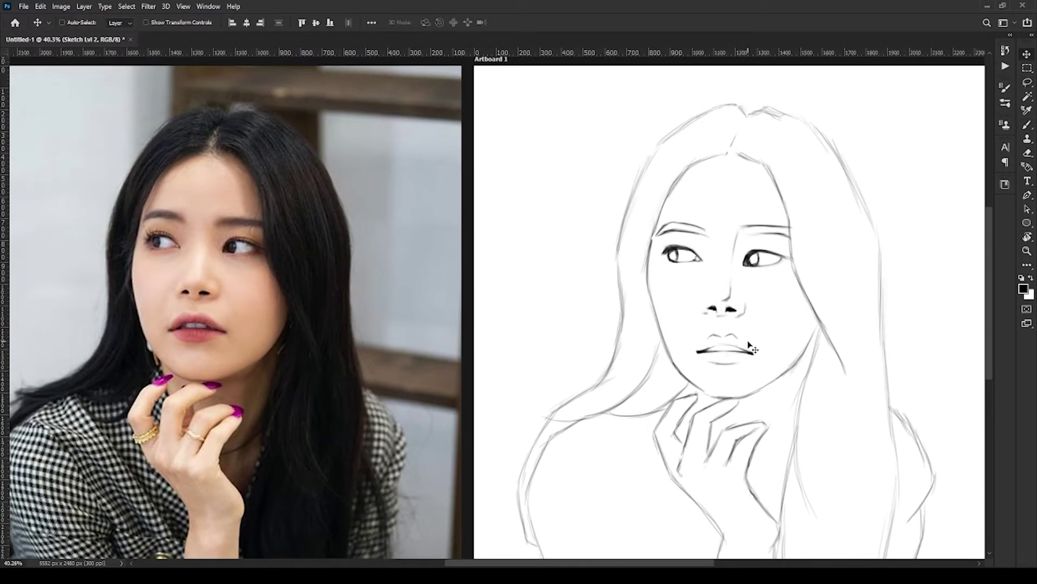
key(v)
key(ctrl+d)
key(b)
scroll(581, 323, right, 2)
scroll(576, 285, down, 1)
Trace the left face outline, hairline, right hair line, finger and neck line in darker strokes.
drag(594, 235, 563, 316)
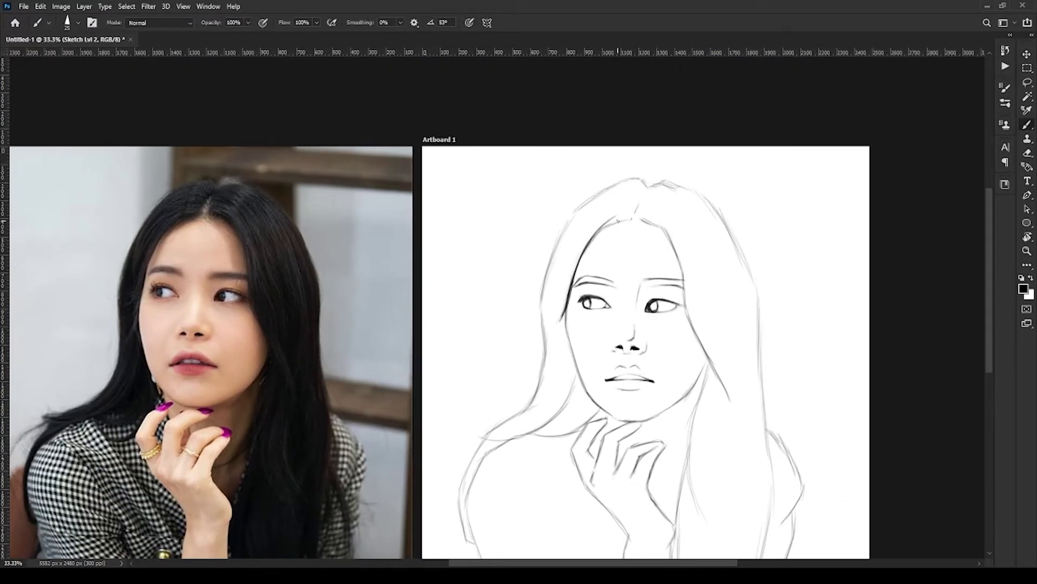
mouse_move(616, 217)
mouse_down()
mouse_move(584, 252)
mouse_move(593, 238)
mouse_up()
drag(567, 315, 586, 387)
drag(647, 217, 646, 246)
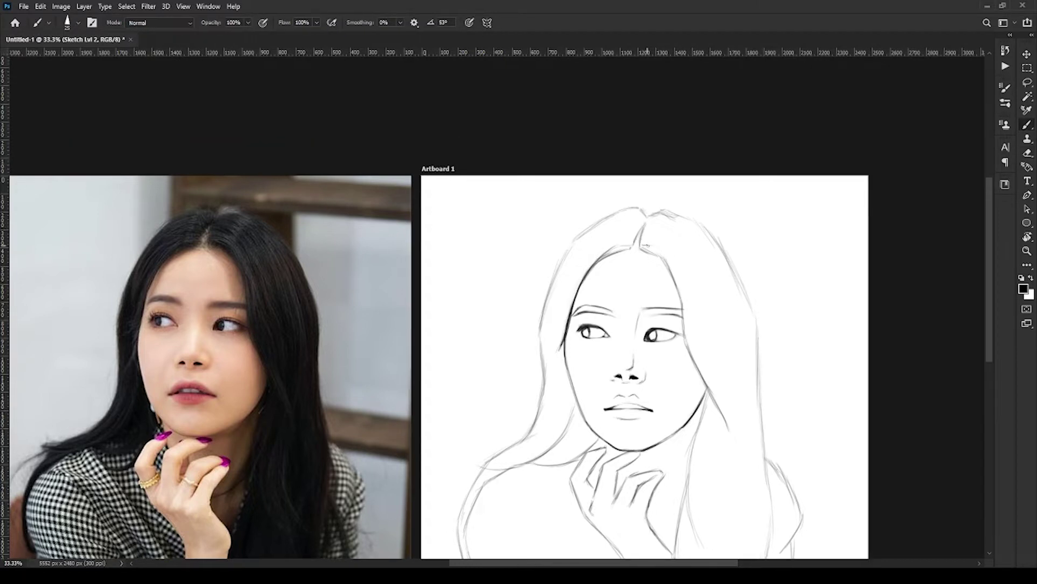
scroll(679, 387, down, 2)
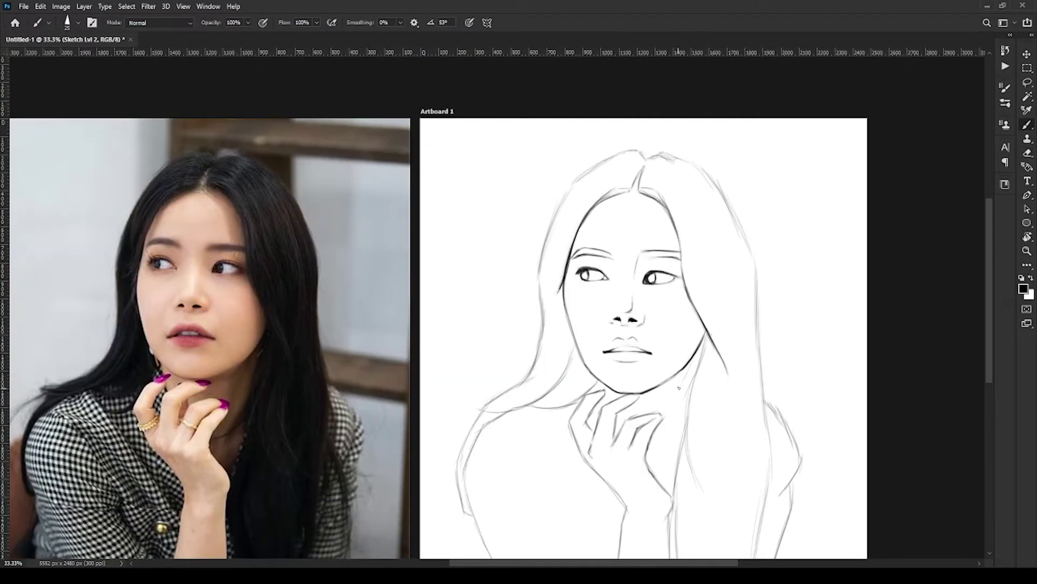
scroll(705, 348, down, 2)
mouse_move(685, 346)
mouse_down()
mouse_move(670, 379)
mouse_move(675, 484)
mouse_up()
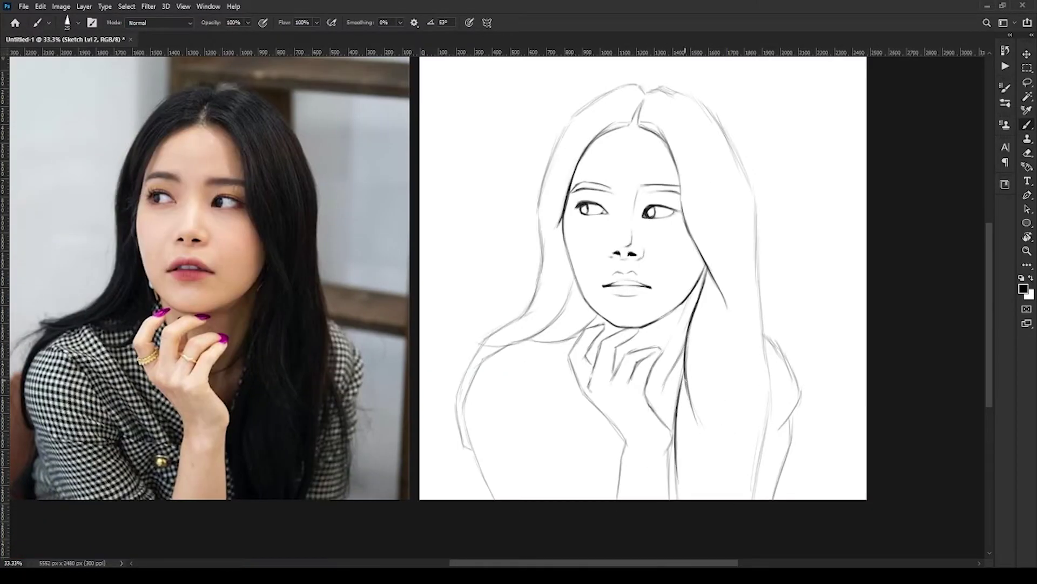
drag(682, 369, 676, 419)
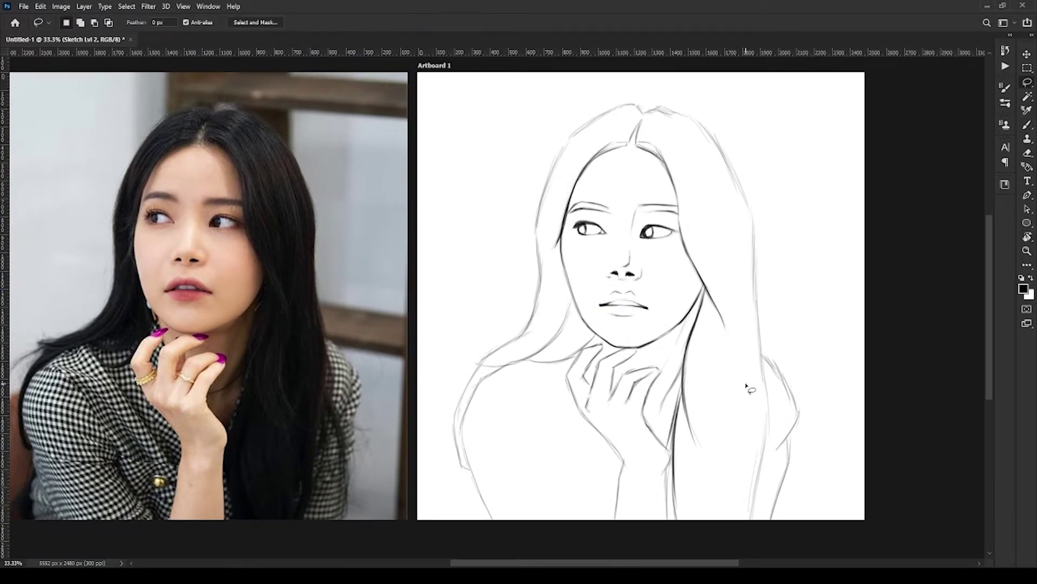
mouse_move(658, 378)
mouse_down()
mouse_move(645, 446)
mouse_move(675, 476)
mouse_move(669, 519)
mouse_up()
Erase stray finger lines, undo the lighter hand contour stroke, and zoom out to the whole drawing.
key(e)
key(e)
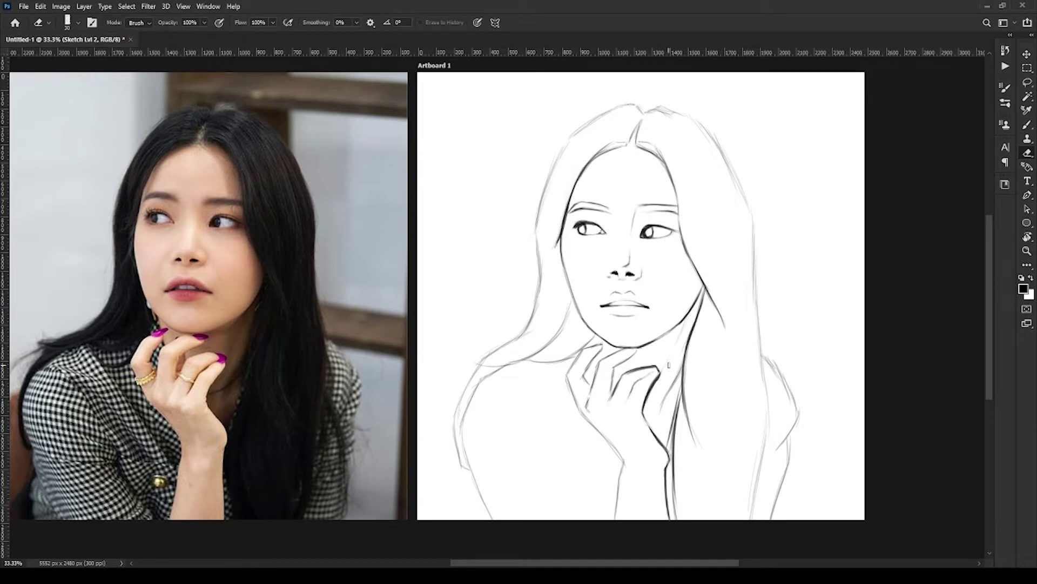
mouse_move(669, 365)
mouse_down()
mouse_move(590, 404)
mouse_move(585, 380)
mouse_move(603, 344)
mouse_move(571, 368)
mouse_move(586, 429)
mouse_move(615, 460)
mouse_up()
key(b)
key(ctrl+z)
drag(533, 364, 524, 404)
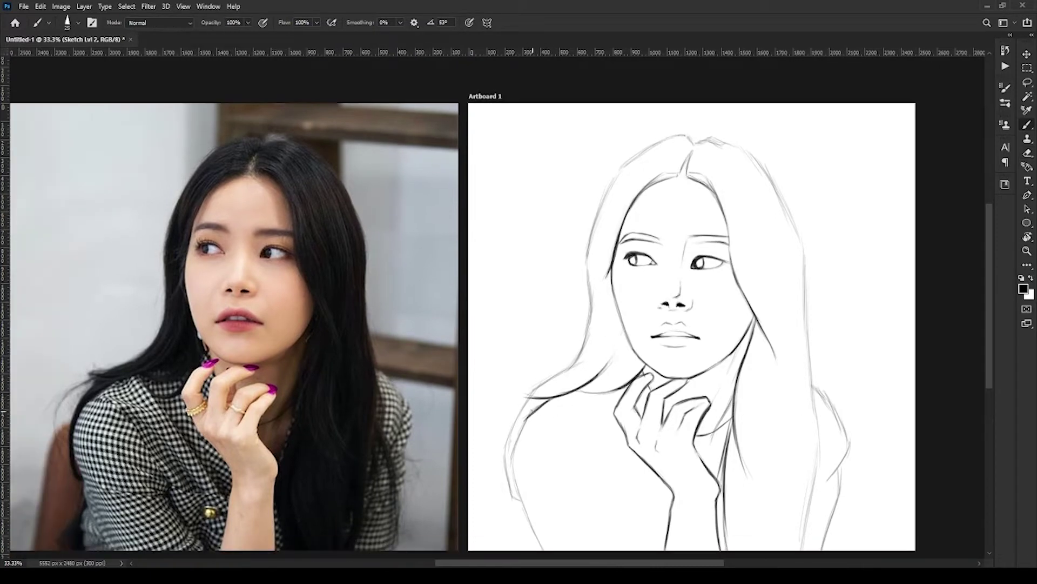
drag(524, 404, 553, 377)
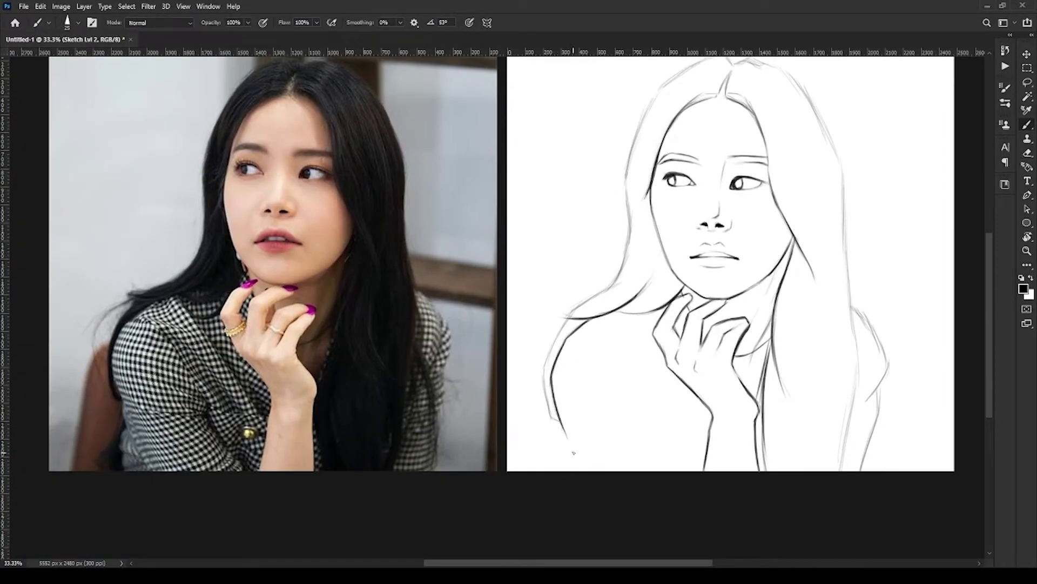
scroll(541, 432, up, 1)
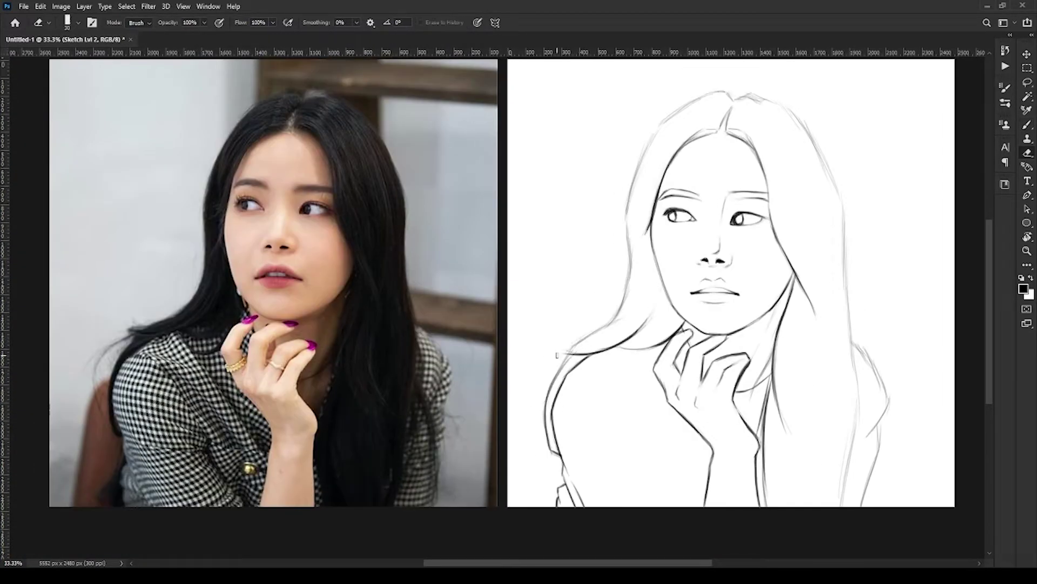
scroll(530, 416, up, 1)
scroll(592, 370, up, 2)
key(ctrl+minus)
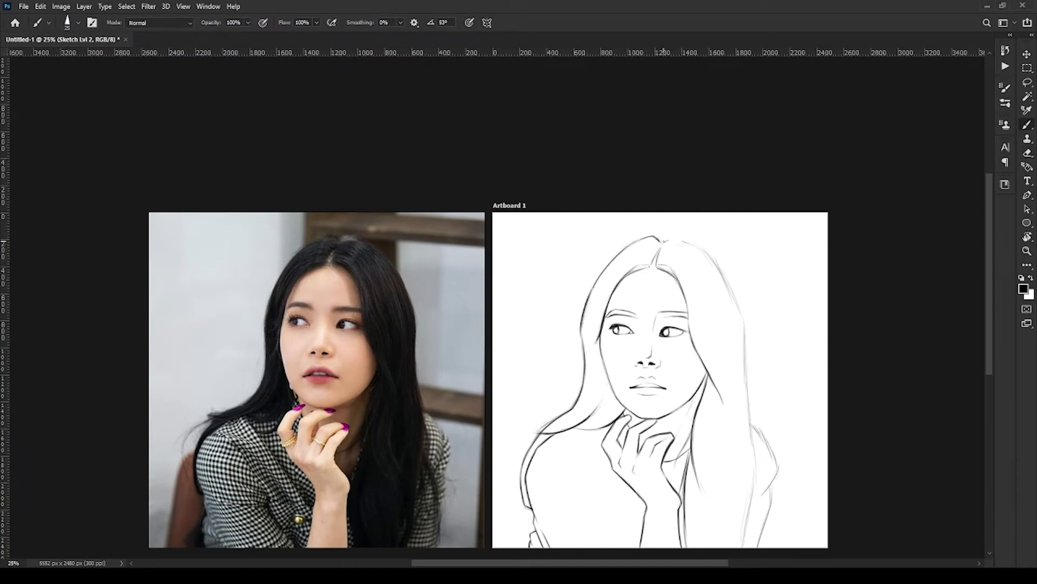
Flip the canvas horizontally to check proportions and try redrawing the left hair contour darker.
key(ctrl+shift+h)
key(e)
key(b)
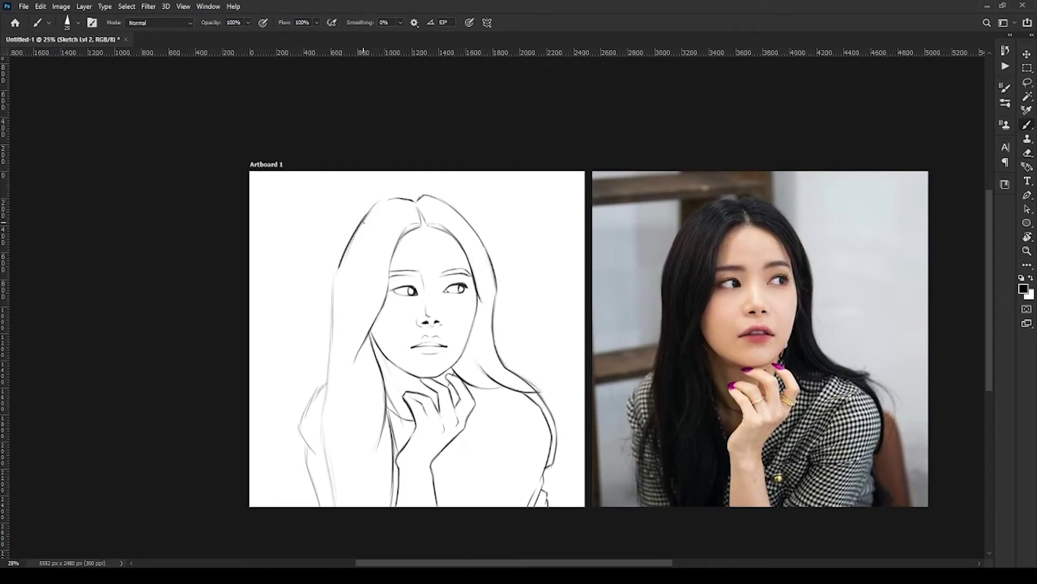
drag(334, 373, 324, 508)
key(ctrl+z)
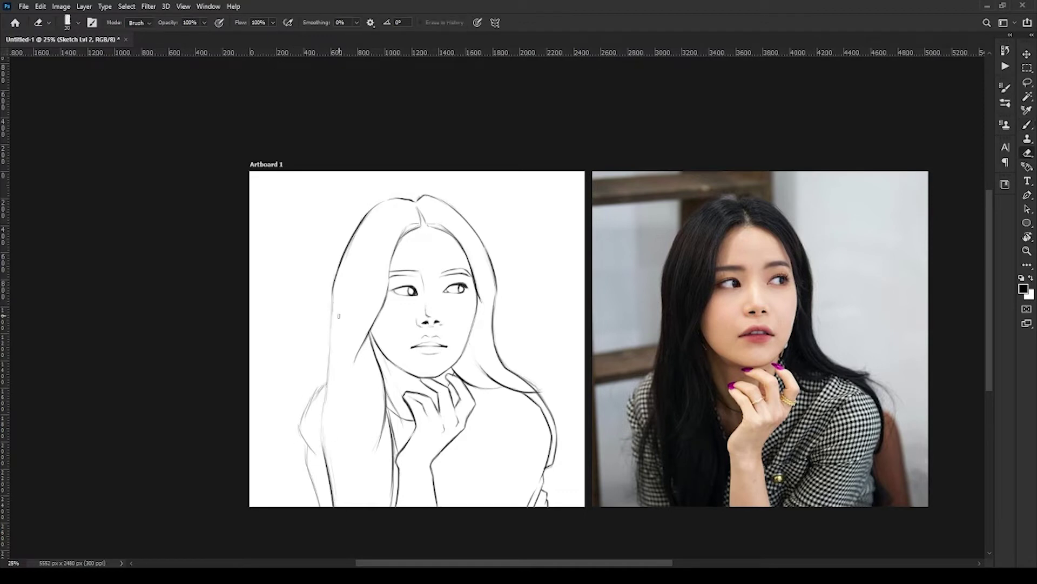
drag(333, 307, 320, 449)
key(ctrl+z)
key(ctrl+z)
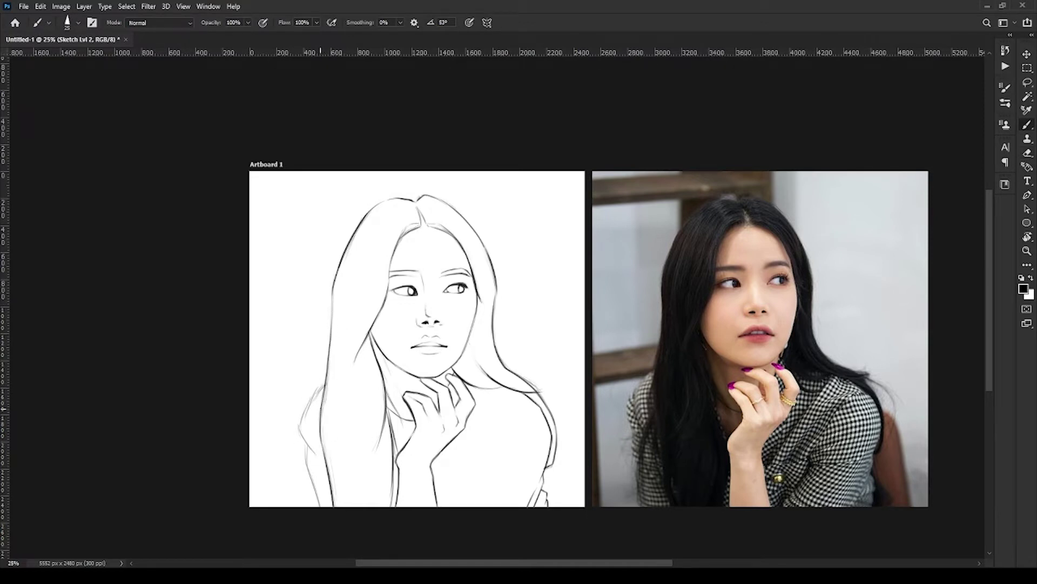
Lasso the upper-left hair contour from the parting and reshape it with Free Transform.
key(l)
drag(414, 187, 415, 378)
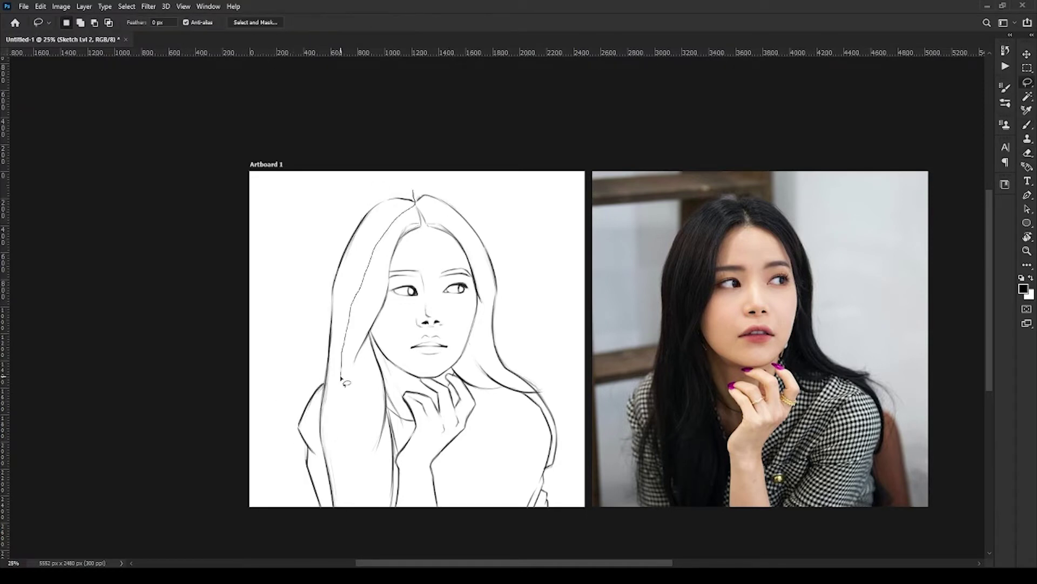
key(ctrl+t)
key(Return)
key(b)
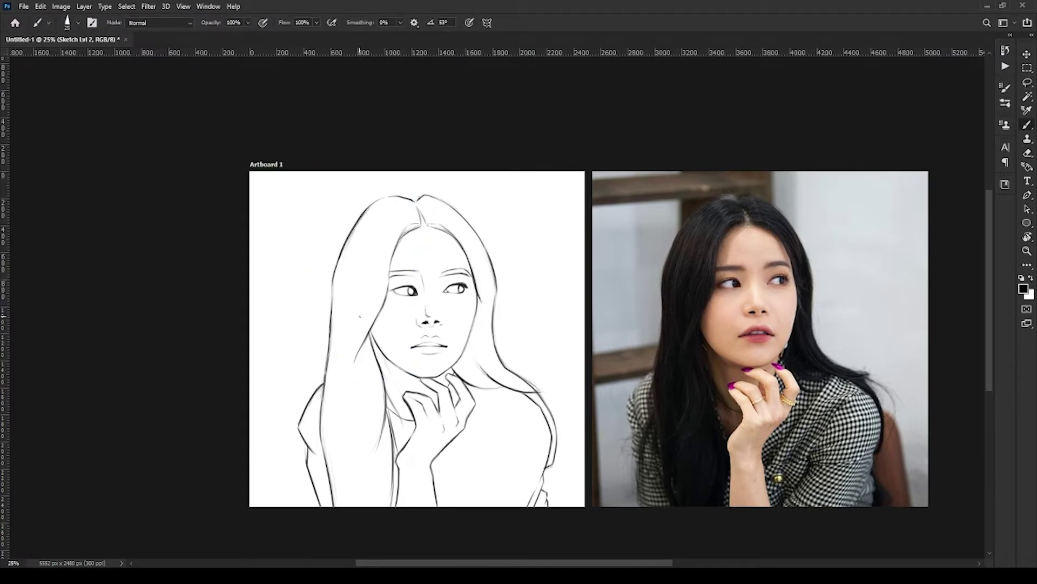
key(l)
mouse_move(415, 199)
mouse_down()
mouse_move(336, 296)
mouse_move(346, 308)
mouse_up()
key(ctrl+t)
key(Return)
key(b)
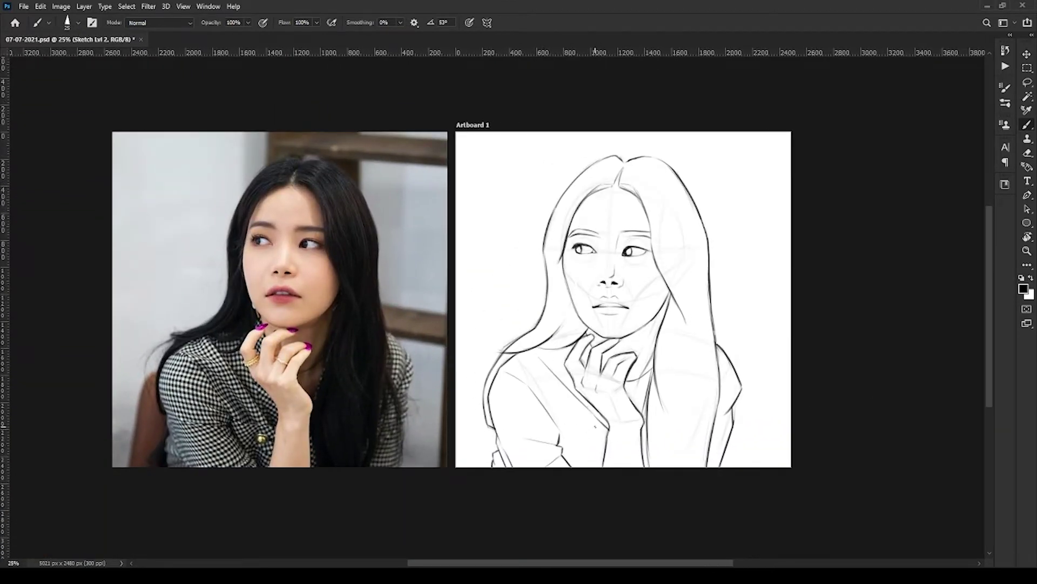
Select the area around the left eye with a rectangle and adjust it with Free Transform.
scroll(594, 324, up, 5)
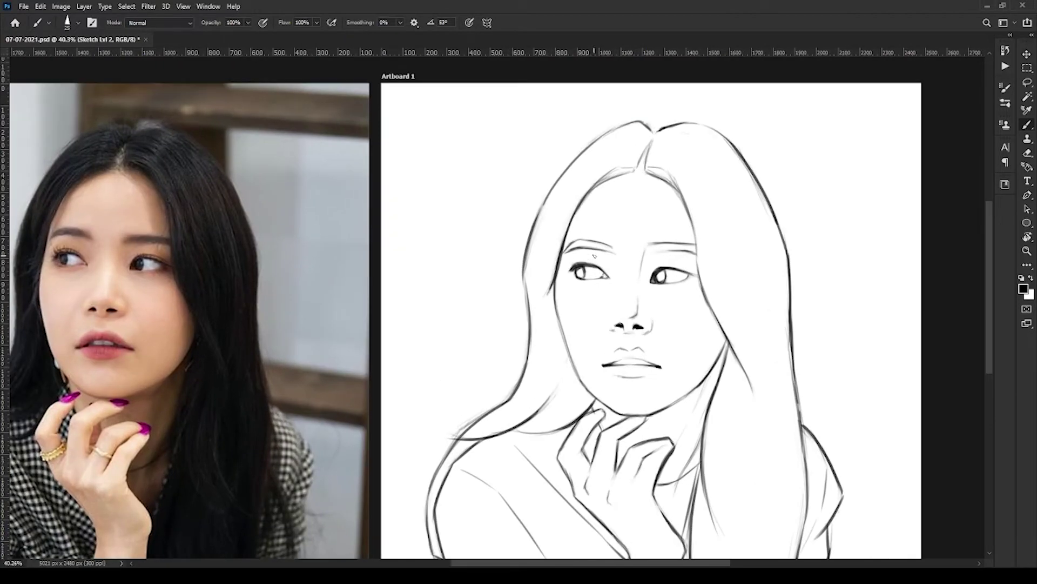
key(m)
mouse_move(565, 257)
mouse_down()
mouse_move(615, 286)
mouse_move(699, 293)
mouse_up()
key(ctrl+t)
key(Return)
key(ctrl+d)
key(b)
scroll(690, 242, up, 2)
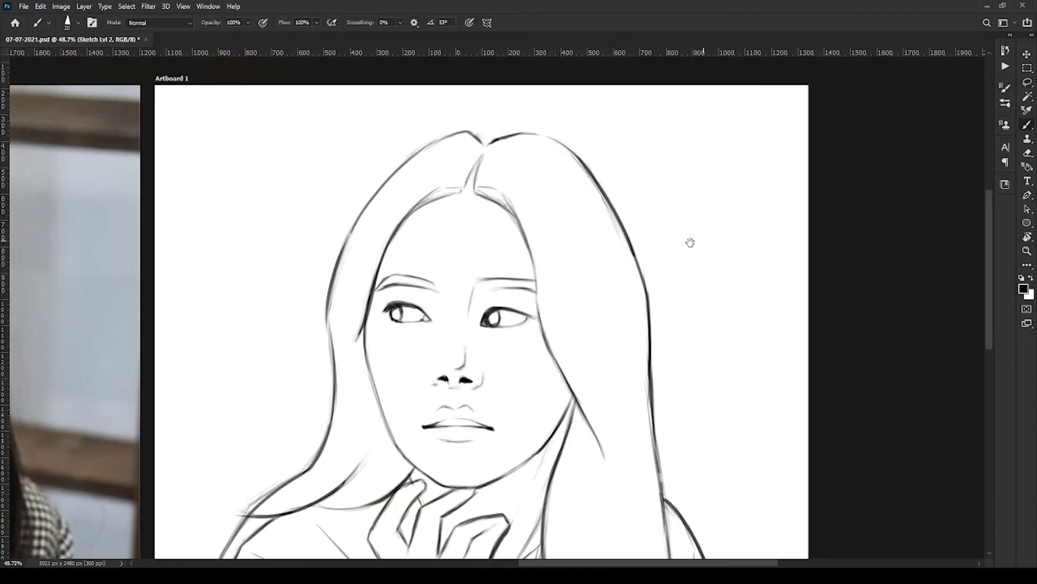
drag(379, 316, 648, 256)
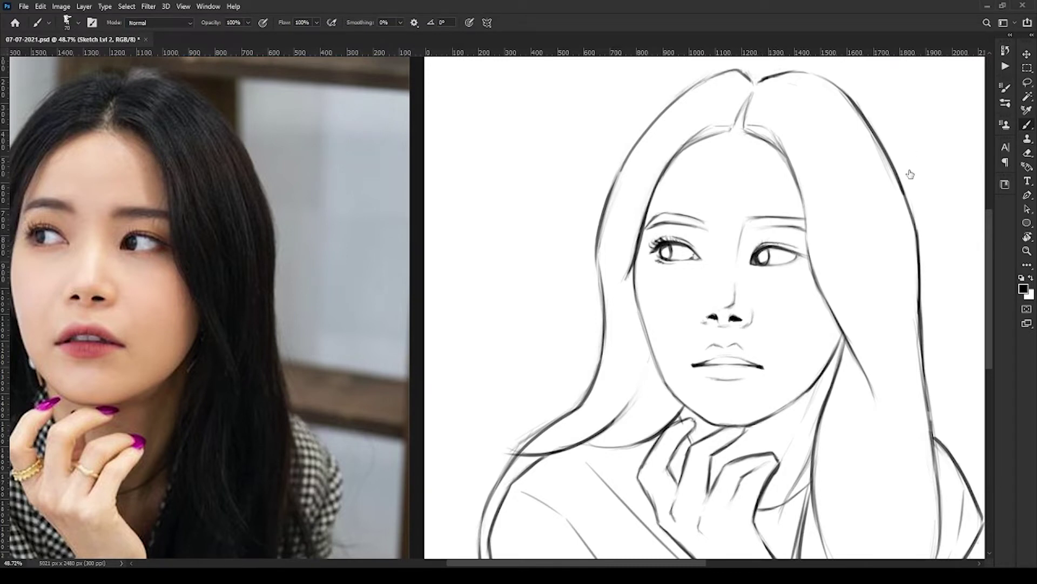
Remove the stray lower-lip stroke by deleting its selection.
key(e)
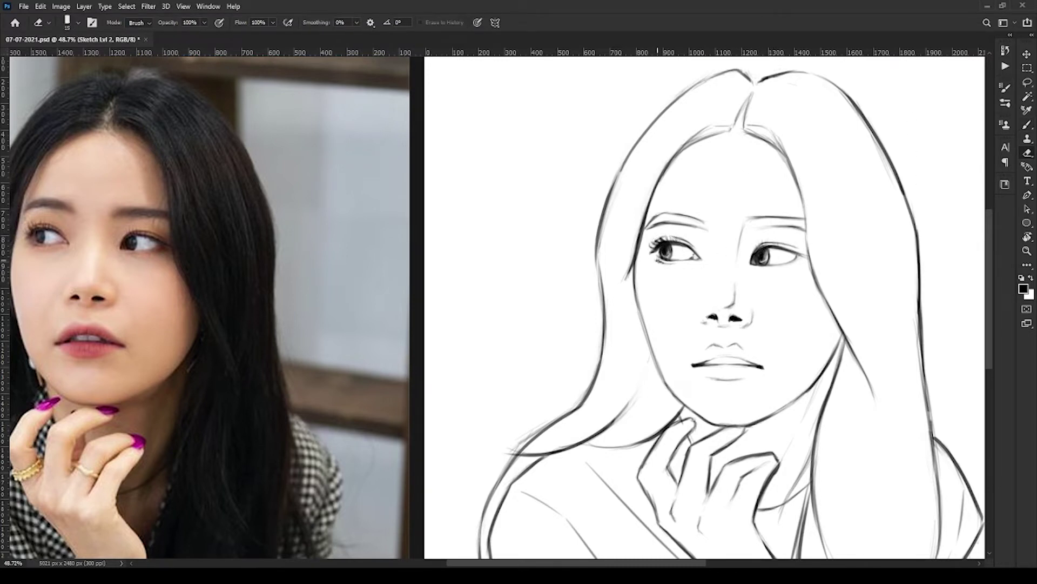
drag(737, 238, 738, 233)
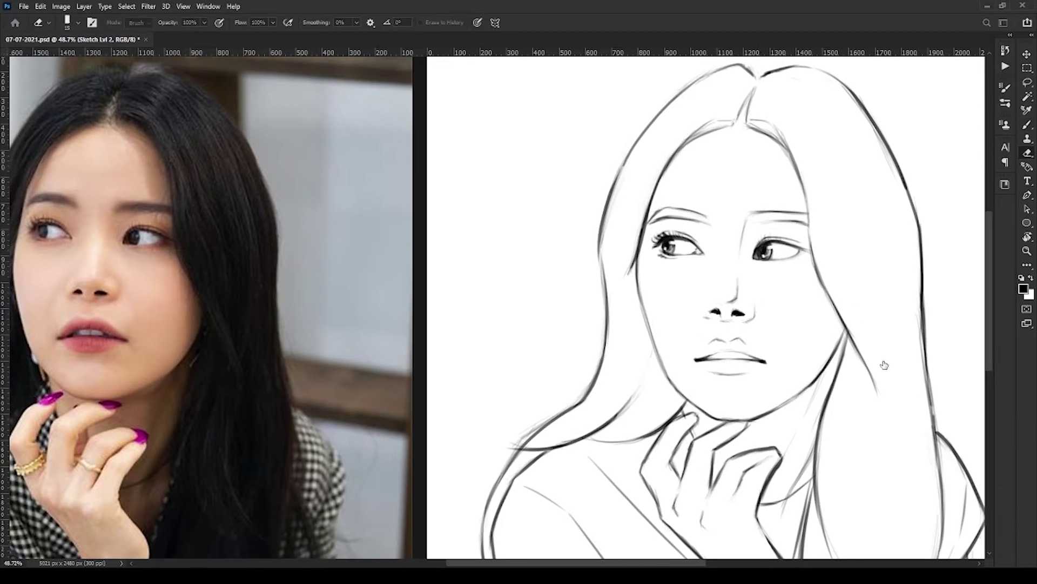
key(alt+bracketleft)
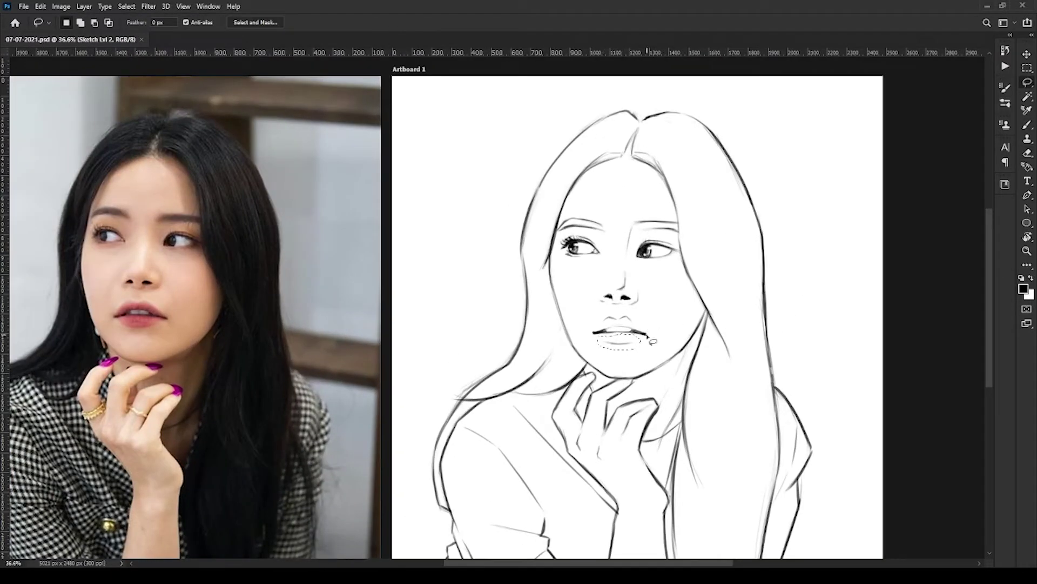
scroll(652, 342, down, 1)
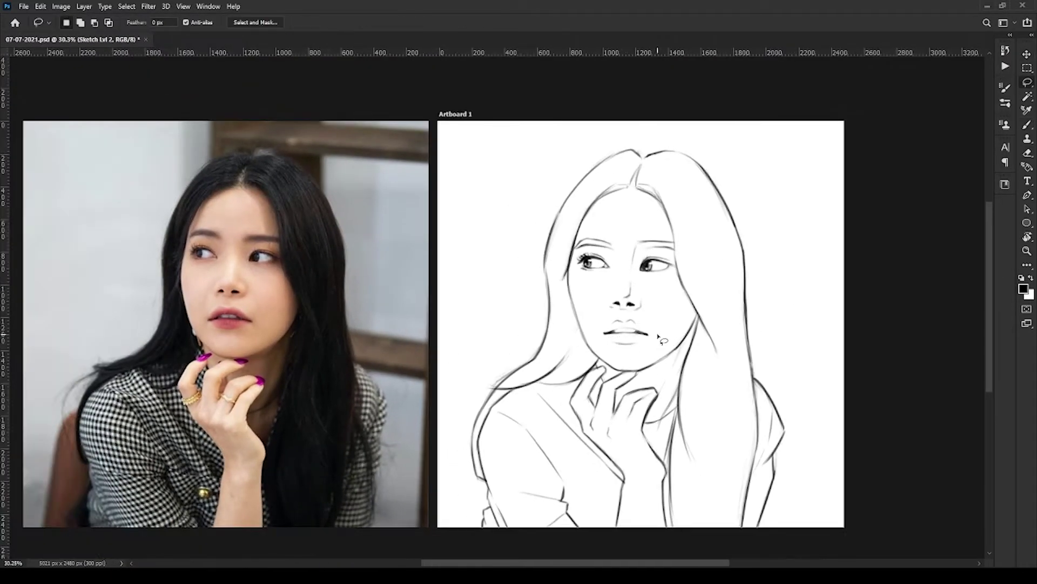
key(Delete)
key(ctrl+d)
scroll(679, 261, down, 1)
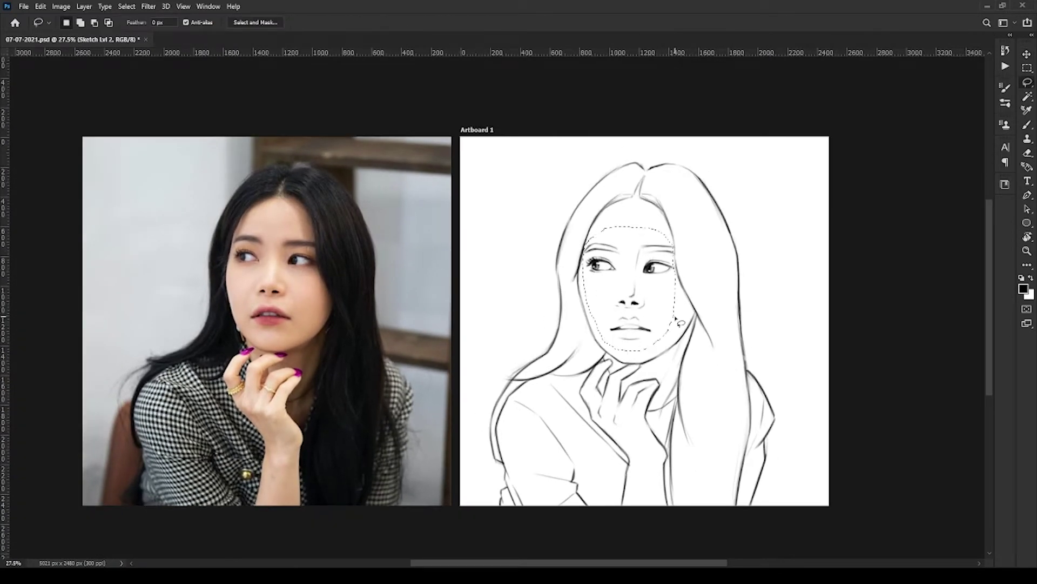
Select the nose strokes and nudge them with Free Transform.
drag(599, 252, 598, 252)
key(v)
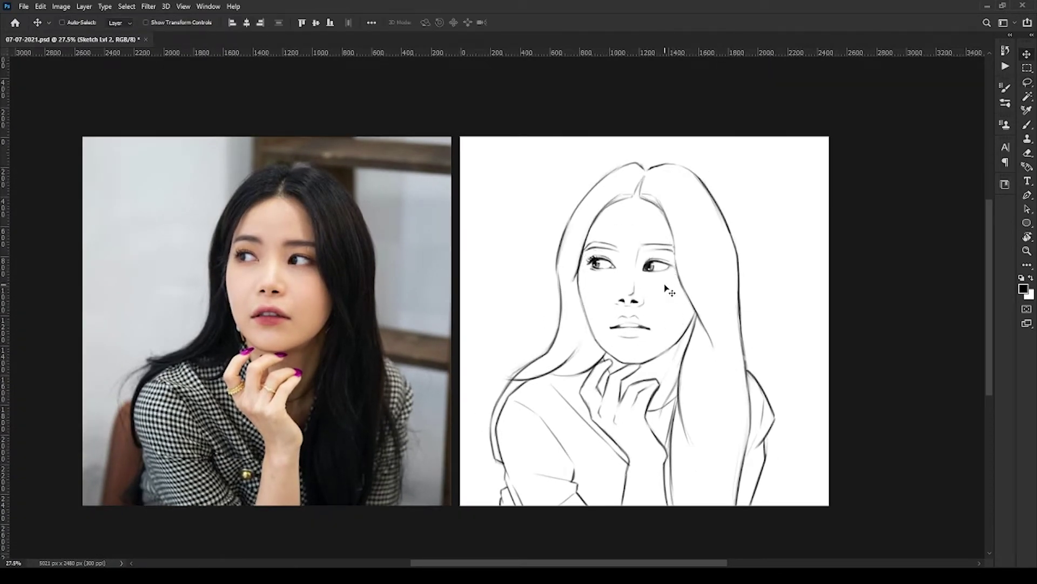
key(ctrl+t)
scroll(632, 289, up, 1)
scroll(632, 289, up, 1)
key(Return)
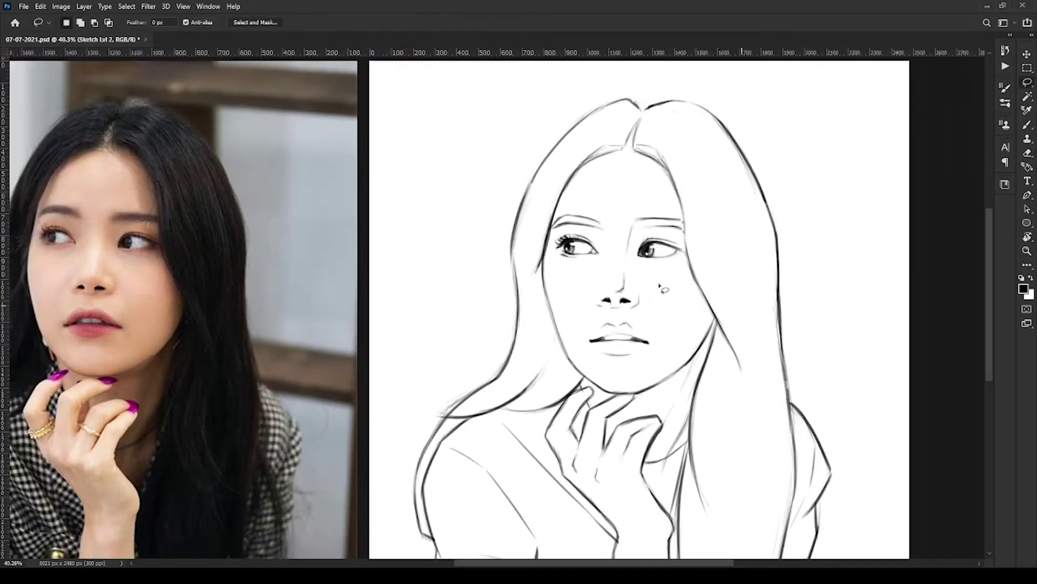
scroll(651, 295, down, 2)
scroll(697, 257, up, 1)
Lasso the right eye and brow strokes, then brush a grey tone behind the sketch.
key(l)
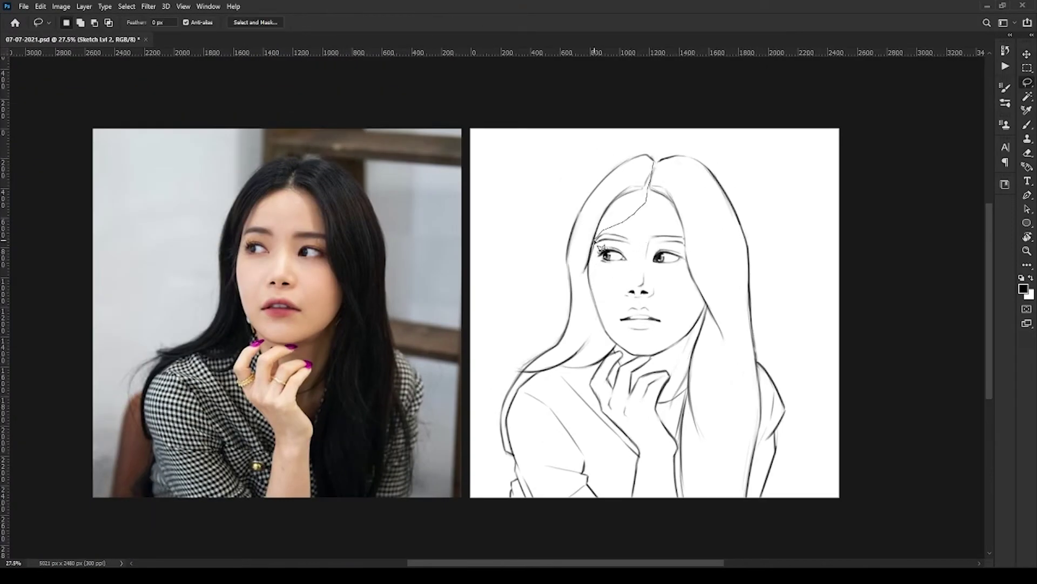
drag(650, 188, 648, 162)
scroll(666, 238, up, 1)
key(b)
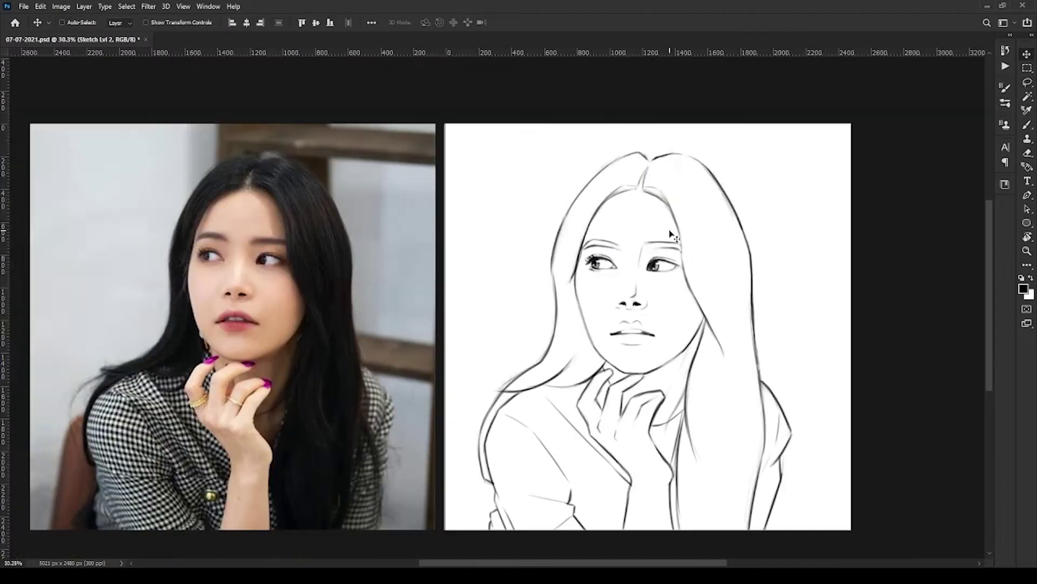
scroll(666, 237, down, 5)
drag(622, 379, 512, 196)
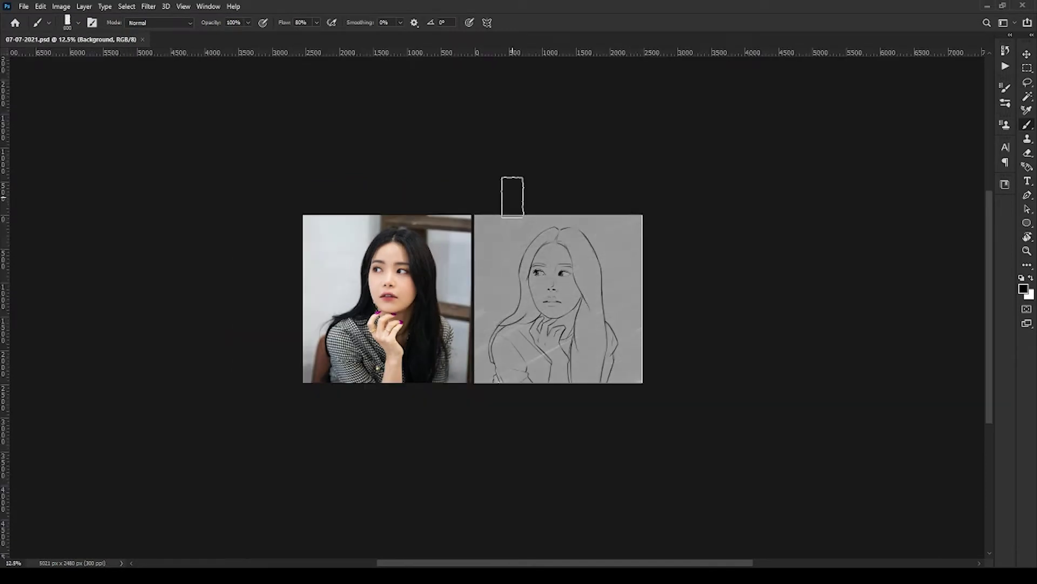
Lasso the face, neck and hand and fill them with the light skin tone.
scroll(545, 276, up, 3)
key(x)
key(l)
scroll(502, 248, up, 2)
drag(607, 172, 590, 255)
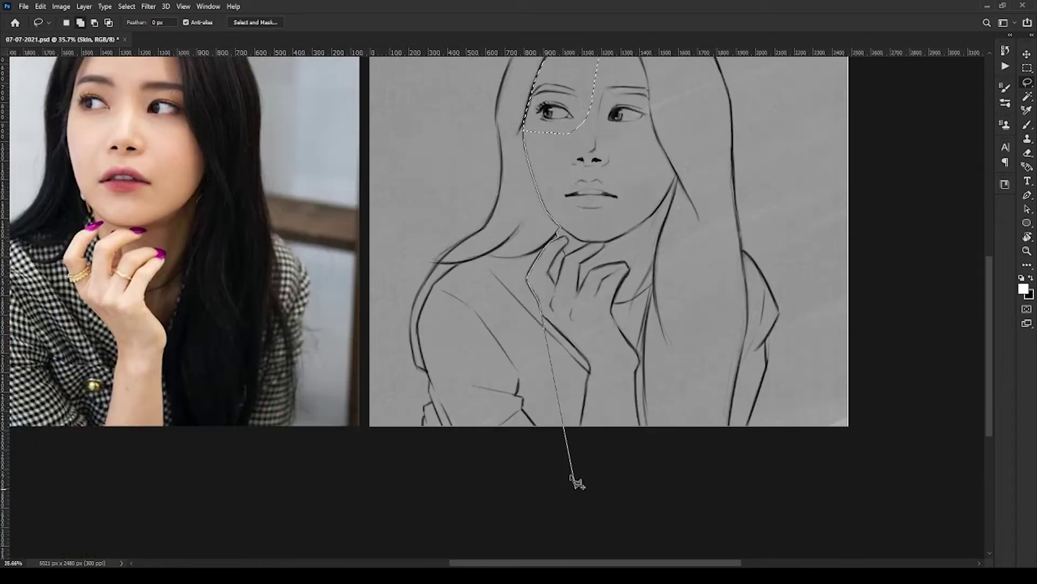
drag(590, 255, 640, 383)
drag(622, 319, 548, 348)
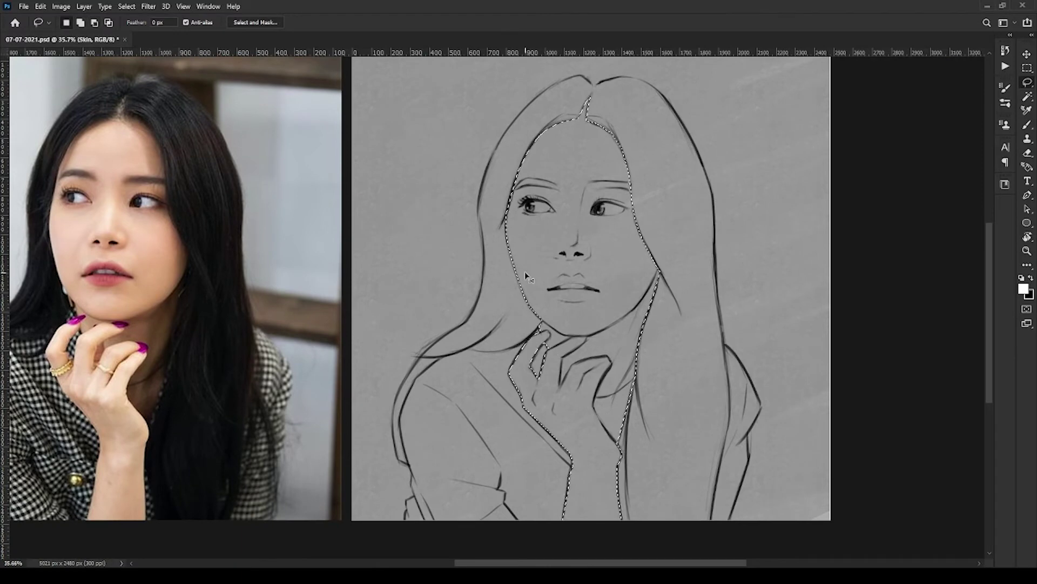
key(ctrl+minus)
key(alt+BackSpace)
Outline the hair mass along the shoulder and around the head as a selection on the Hair layer.
key(ctrl+shift+i)
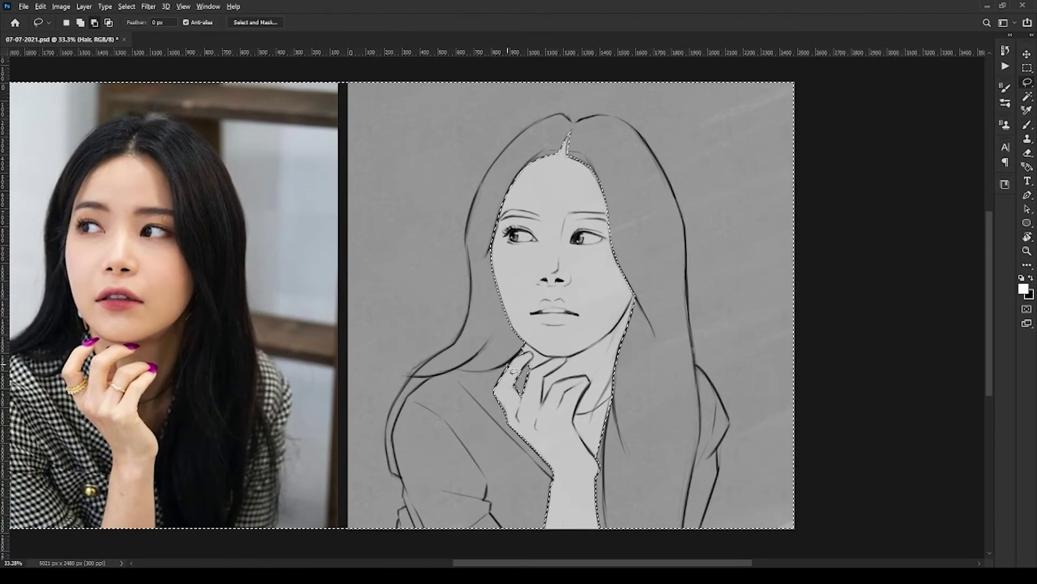
scroll(513, 372, up, 3)
mouse_move(543, 296)
mouse_down()
mouse_move(476, 322)
mouse_move(593, 354)
mouse_up()
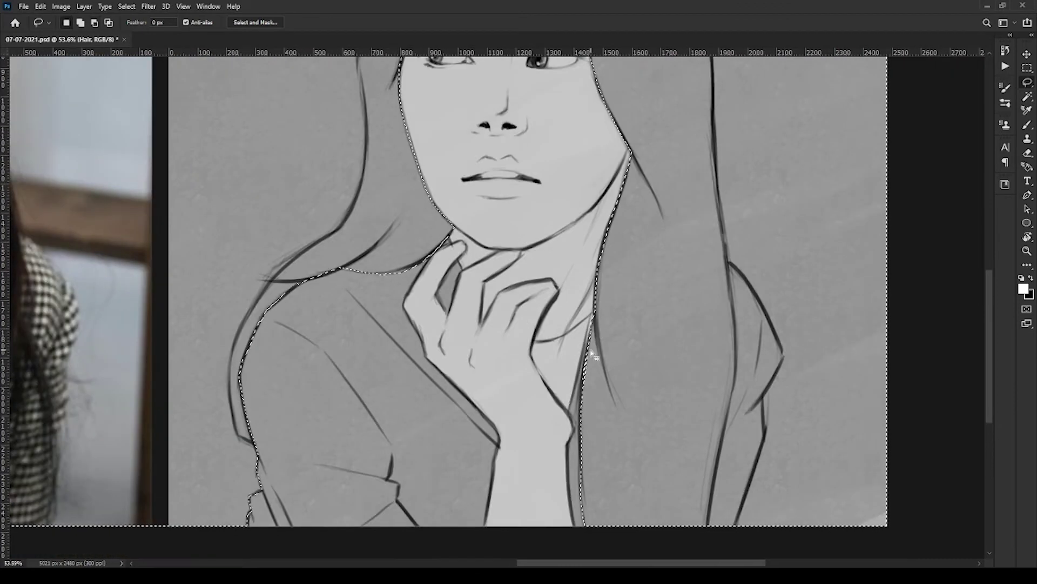
key(ctrl+minus)
mouse_move(592, 354)
mouse_down()
mouse_move(537, 475)
mouse_move(388, 335)
mouse_up()
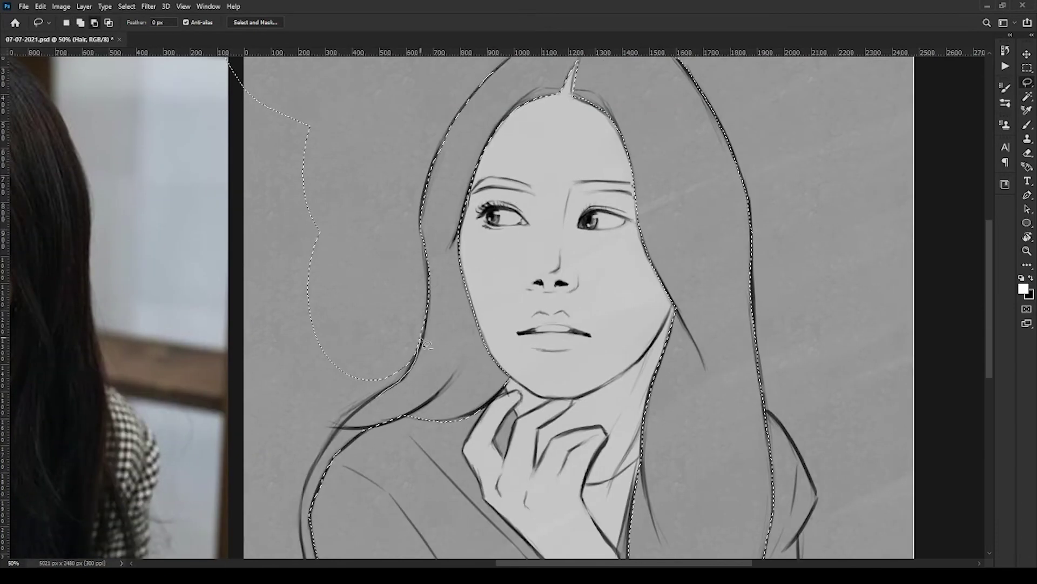
drag(388, 335, 360, 304)
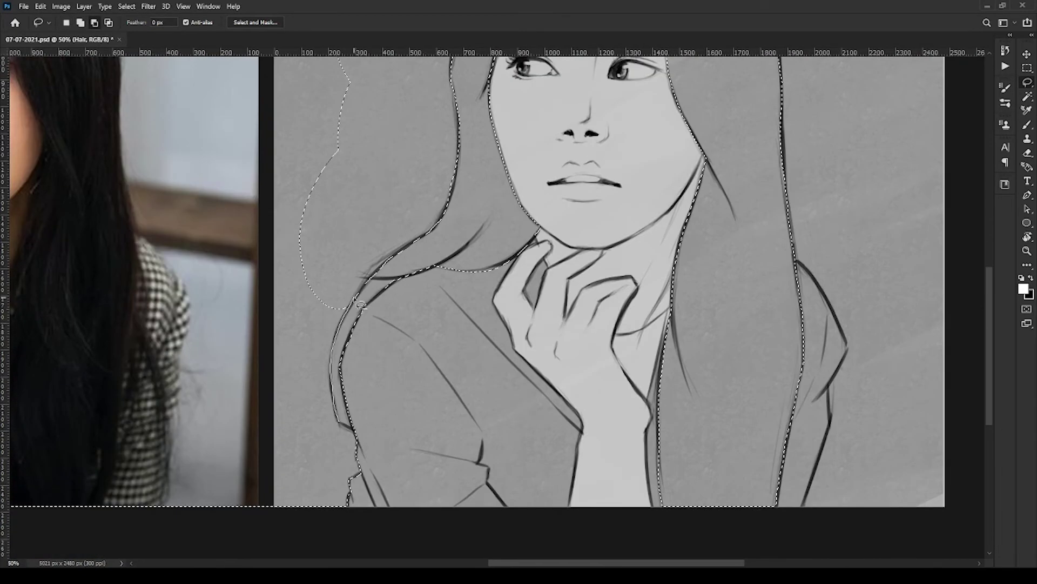
key(ctrl+minus)
key(b)
key(ctrl+minus)
key(ctrl+minus)
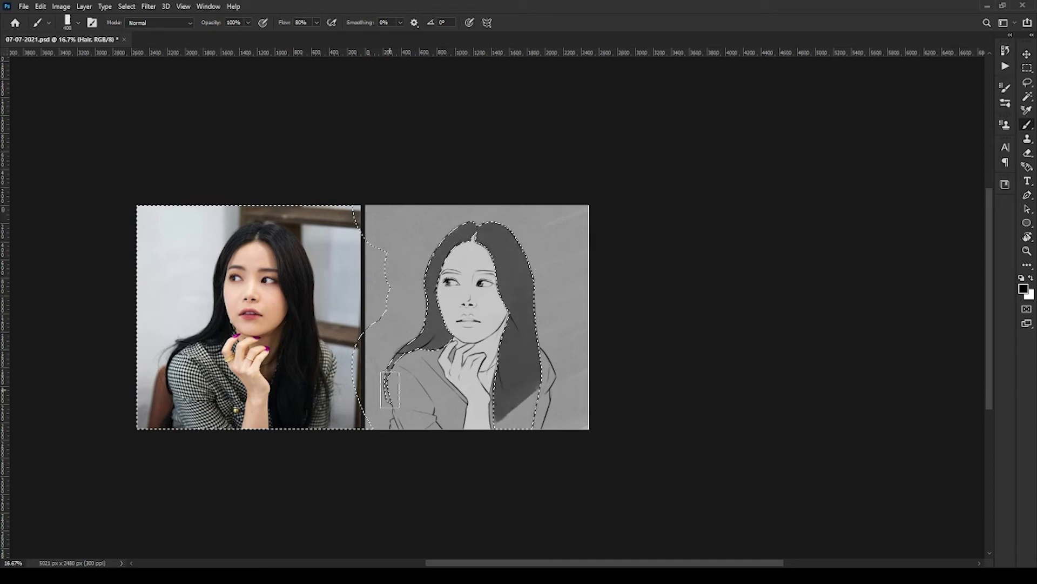
Fill the hair selection dark and clean its edges with the Eraser.
key(ctrl+d)
key(ctrl+plus)
key(ctrl+plus)
key(e)
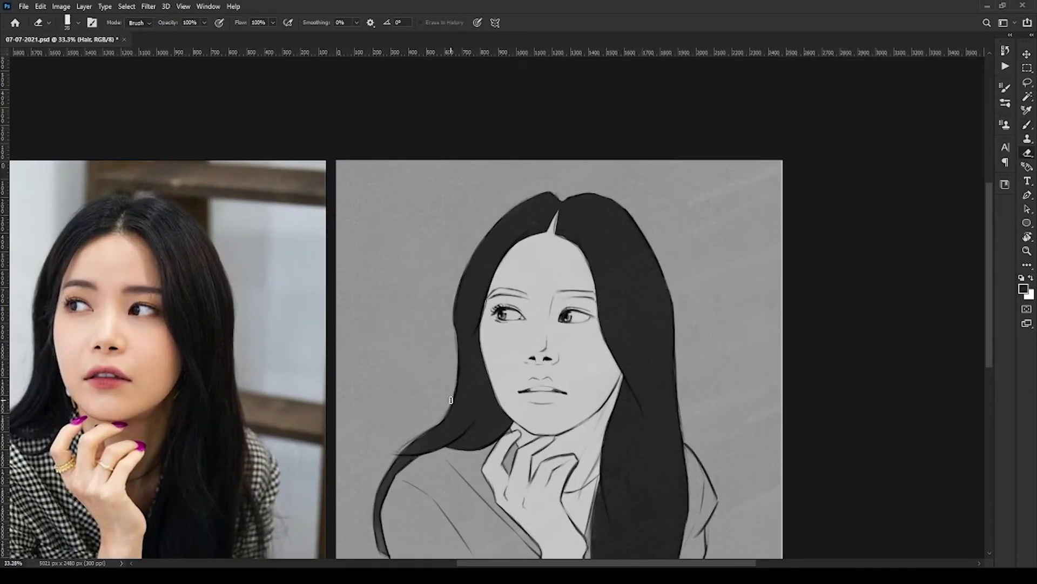
scroll(482, 281, down, 3)
key(b)
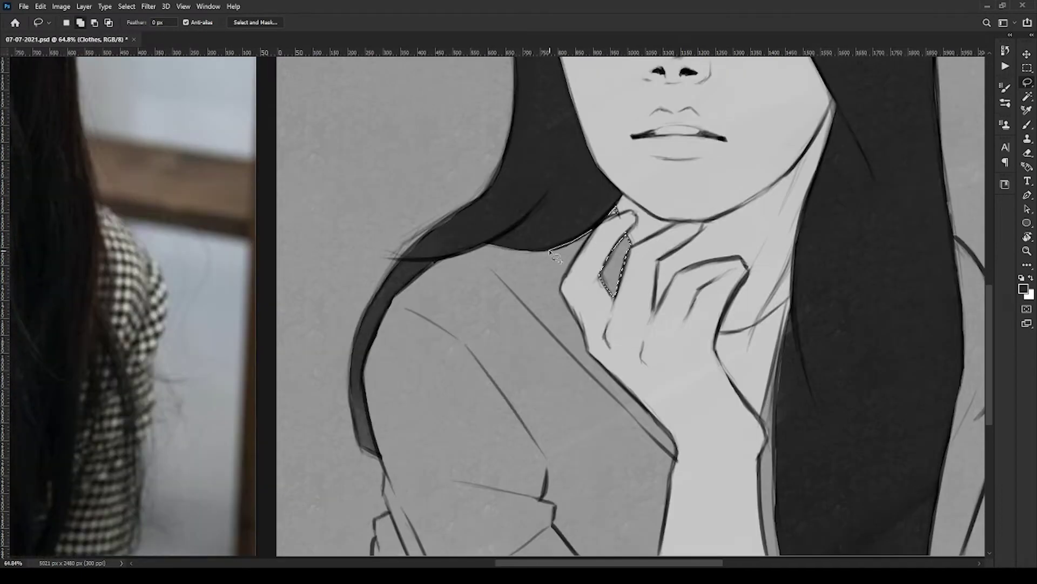
Lasso the jacket around the shoulder and paint it mid-grey on the Clothes layer.
mouse_move(622, 249)
mouse_down()
mouse_move(616, 469)
mouse_move(639, 351)
mouse_move(623, 227)
mouse_up()
key(ctrl+minus)
key(ctrl+minus)
key(ctrl+minus)
key(b)
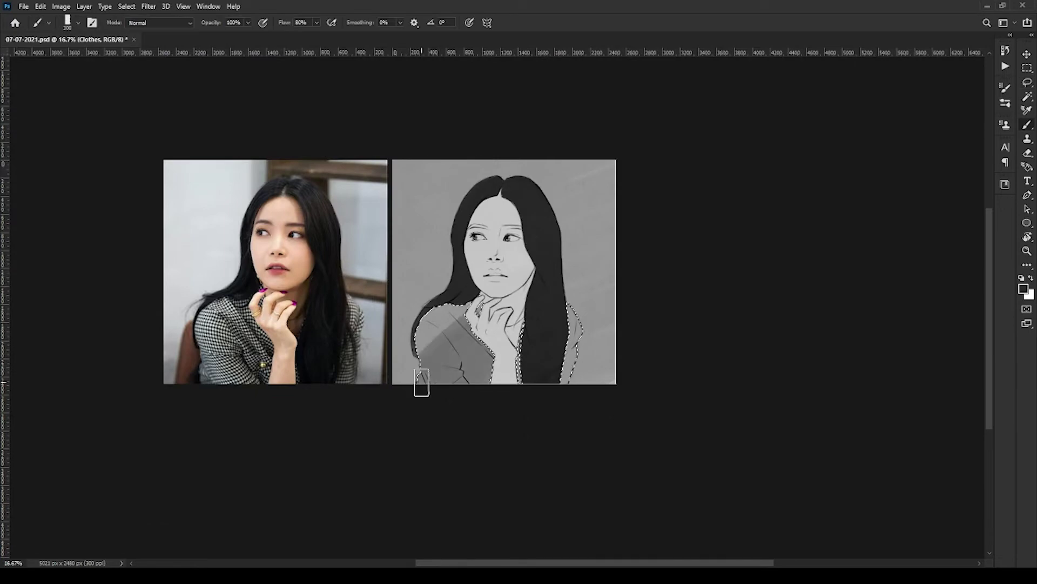
key(ctrl+d)
key(ctrl+plus)
key(ctrl+plus)
key(ctrl+plus)
key(alt+bracketright)
Paint both lips dark grey on the Lips layer and tidy their edges with the Eraser.
mouse_move(578, 295)
mouse_down()
mouse_move(559, 312)
mouse_move(751, 295)
mouse_move(706, 298)
mouse_up()
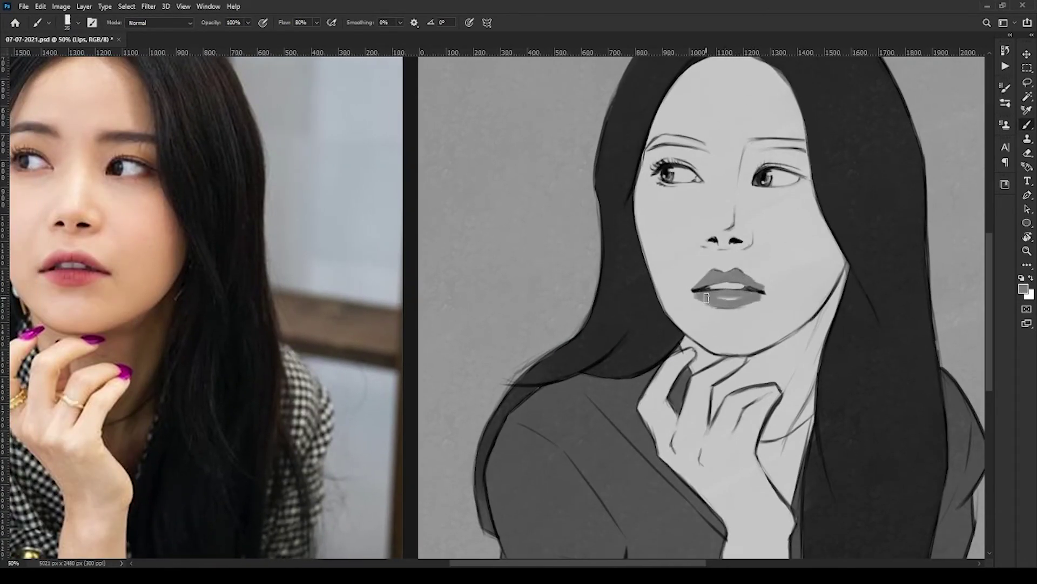
key(e)
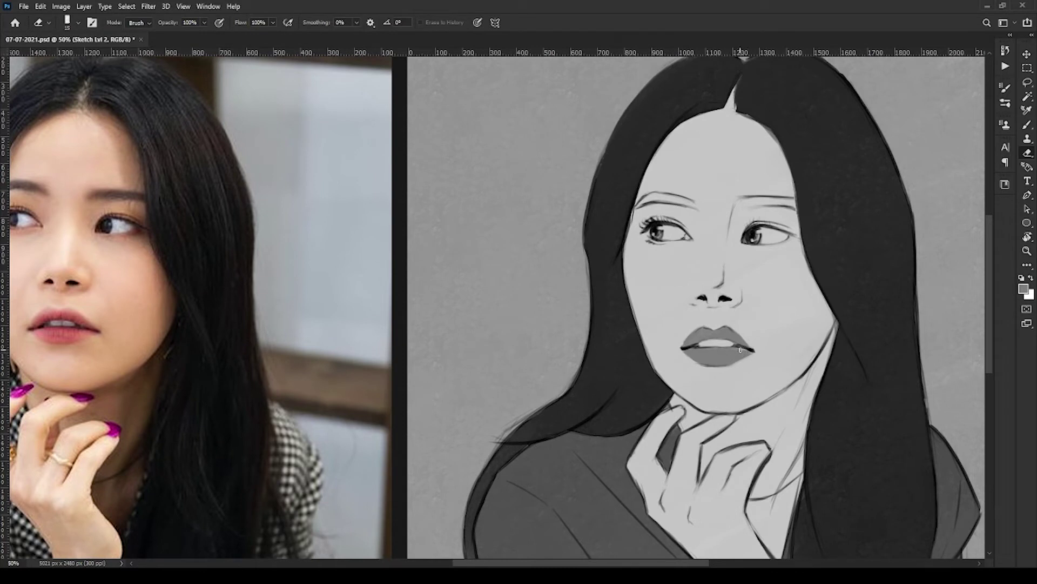
key(b)
key(d)
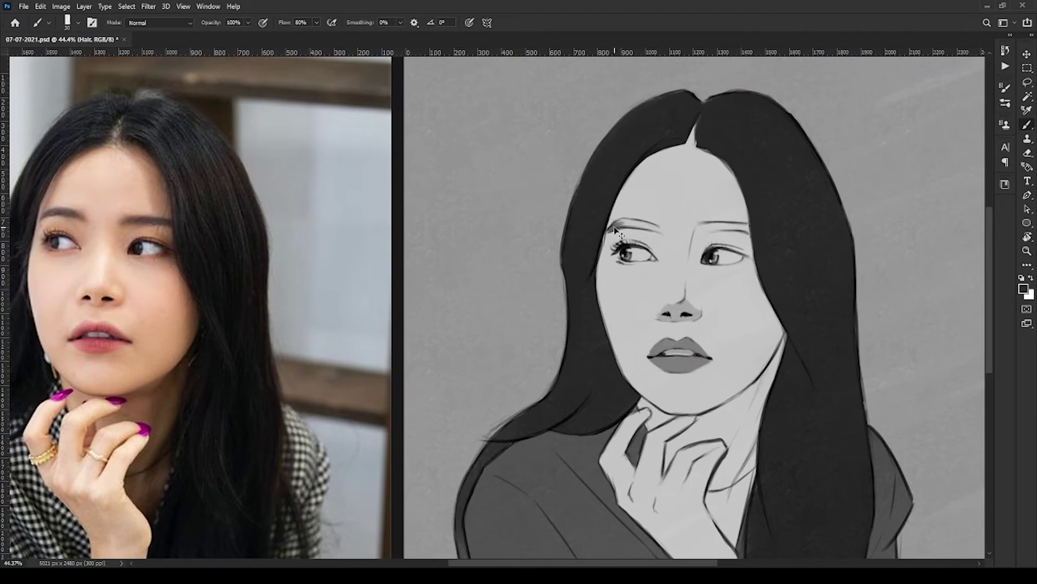
Darken both eyebrows and shade the eyelid below the right eyebrow.
drag(616, 231, 607, 228)
drag(700, 230, 748, 228)
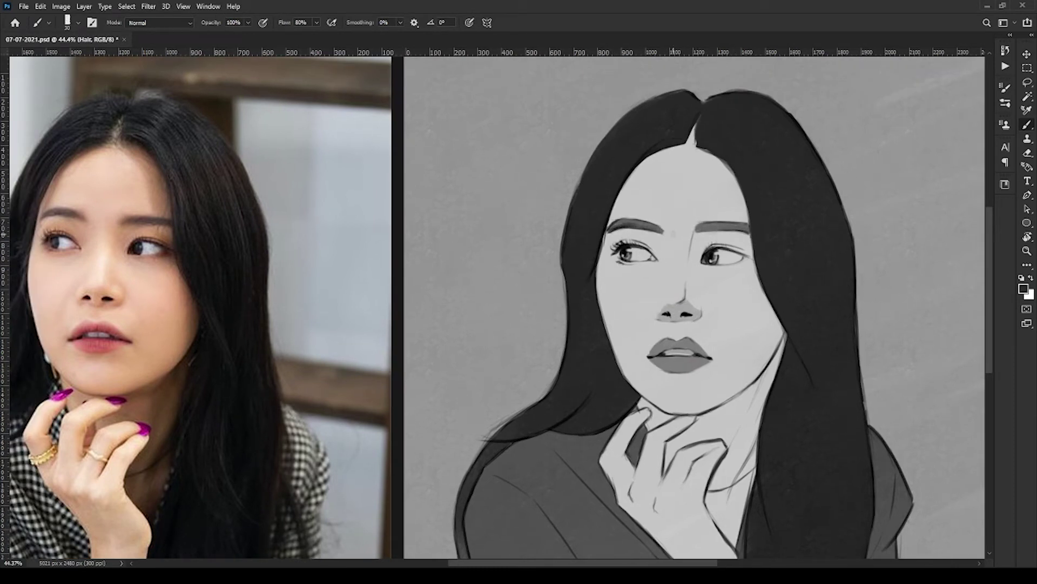
key(e)
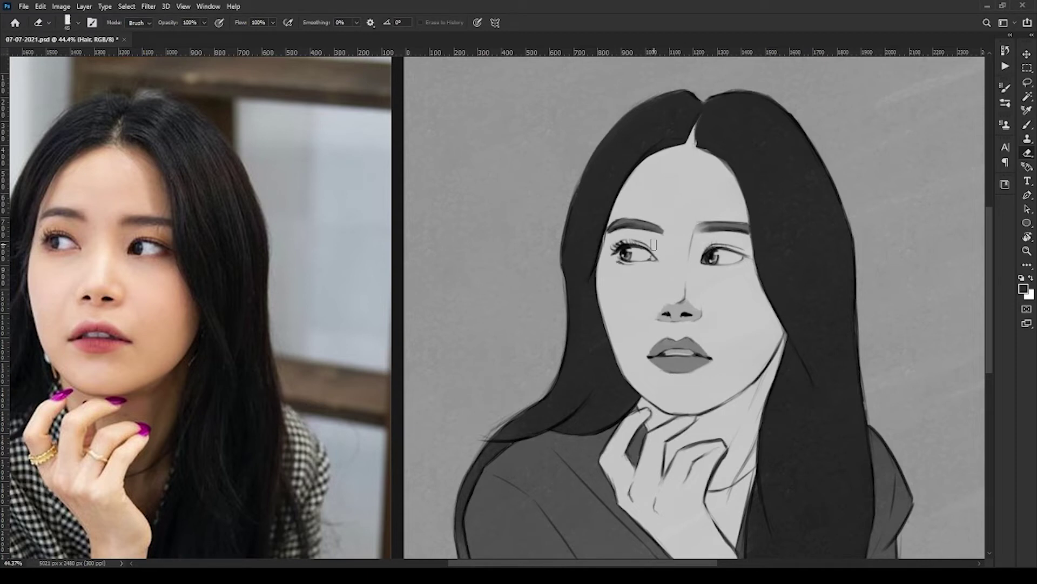
key(b)
key(x)
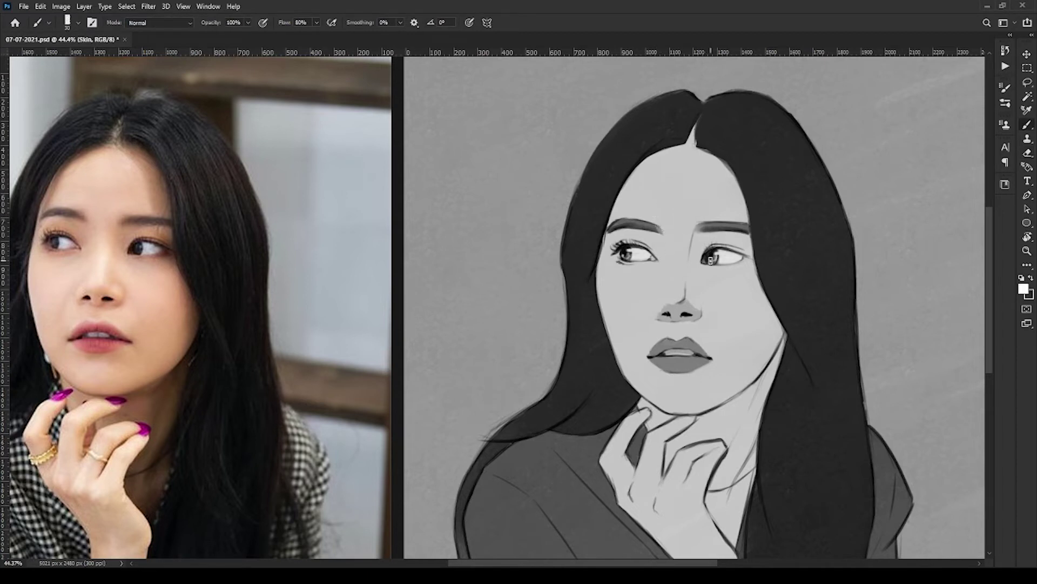
drag(691, 255, 748, 246)
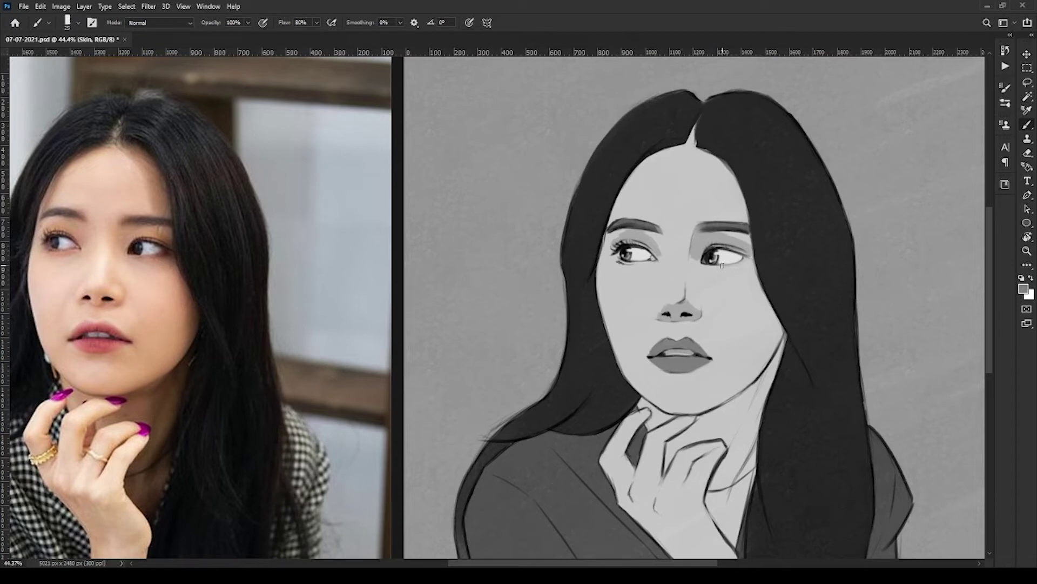
Shade the forehead near the right temple on the Skin layer.
key(ctrl+plus)
drag(635, 254, 693, 268)
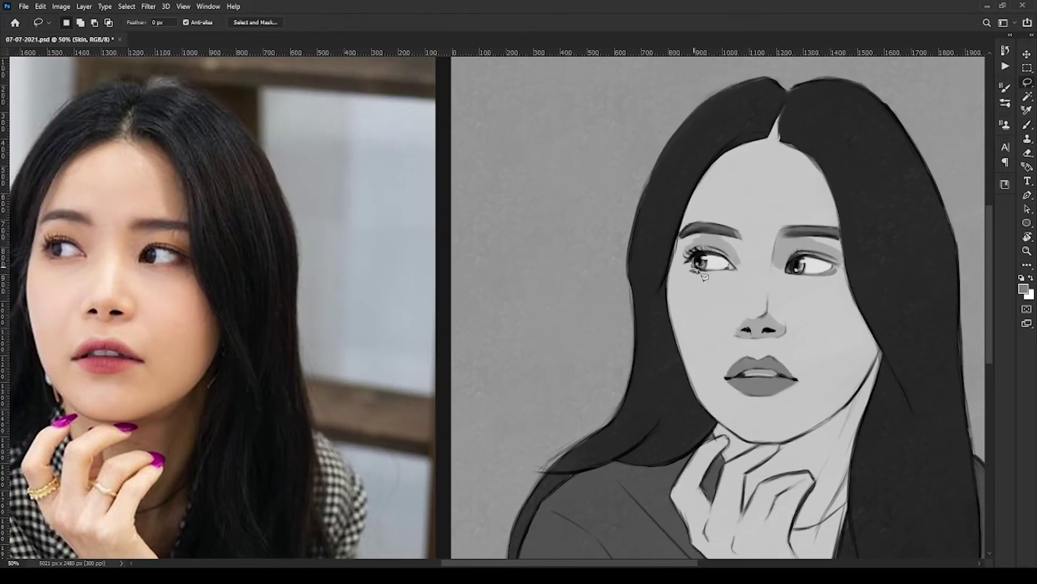
key(ctrl+minus)
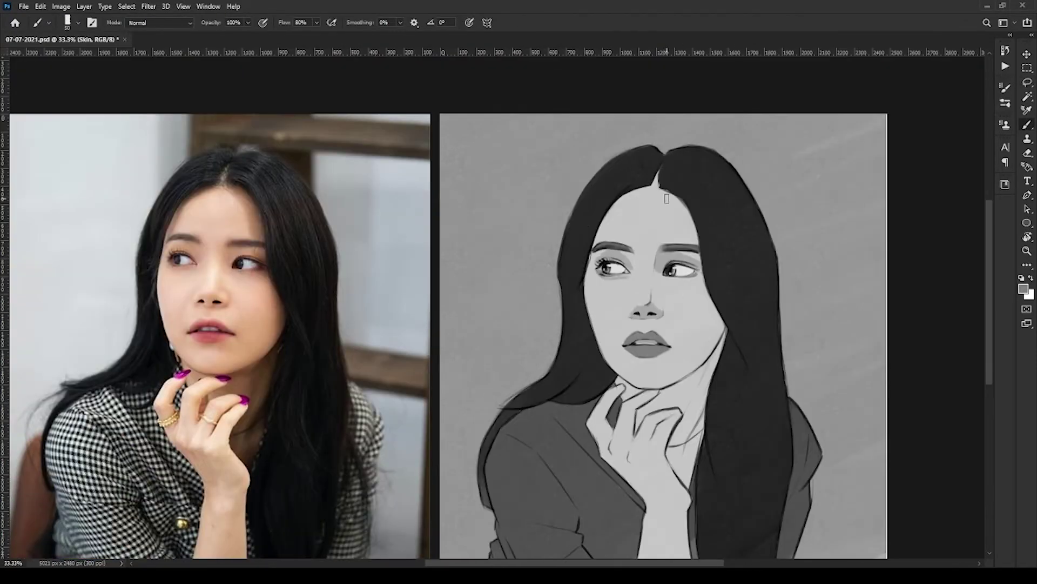
drag(685, 234, 666, 193)
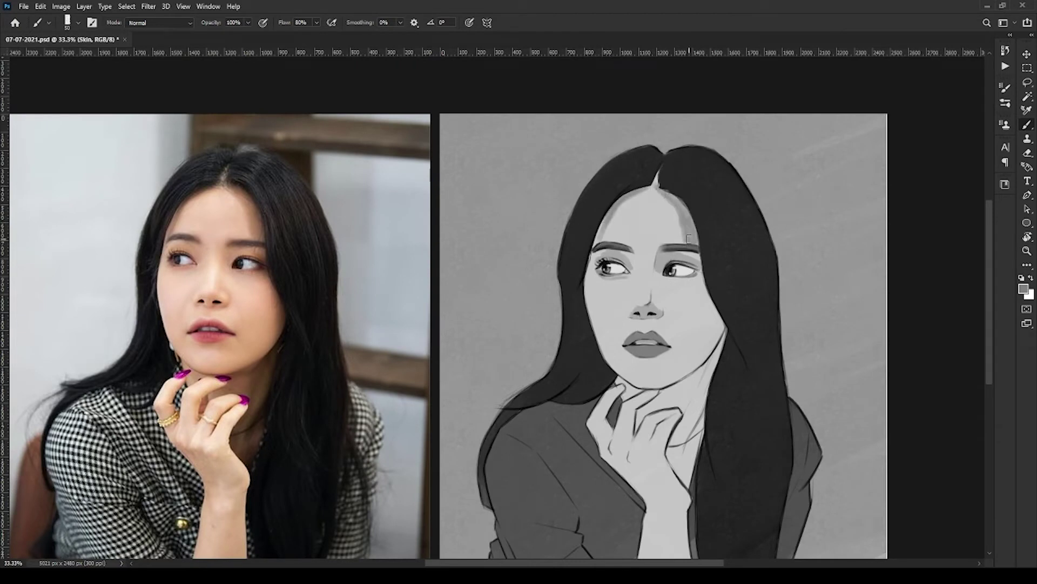
key(alt+bracketright)
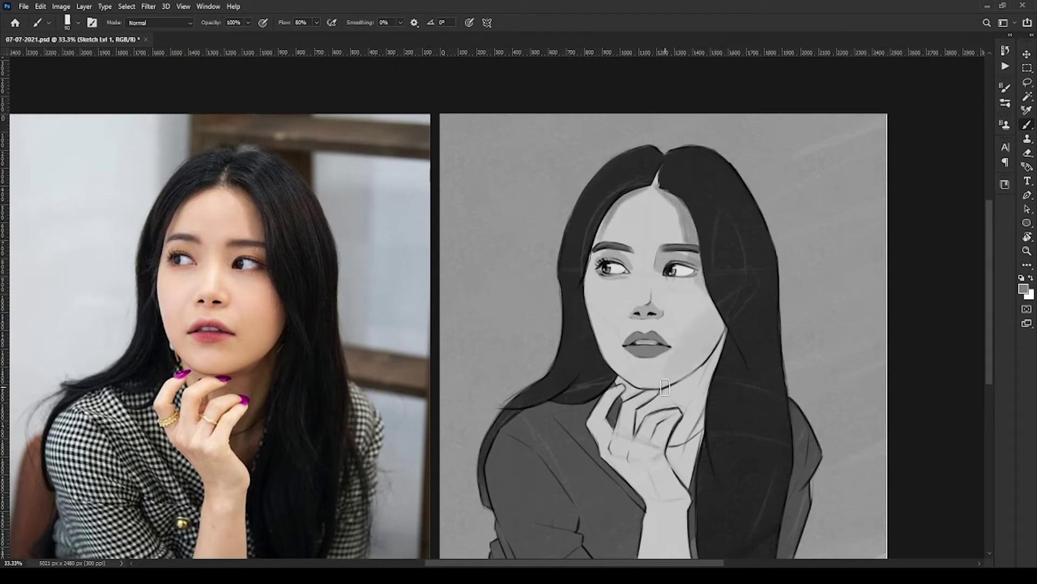
key(alt+bracketleft)
Paint shadows over the right cheek and jaw, the chin, the neck and the hand.
drag(721, 327, 660, 384)
key(ctrl+z)
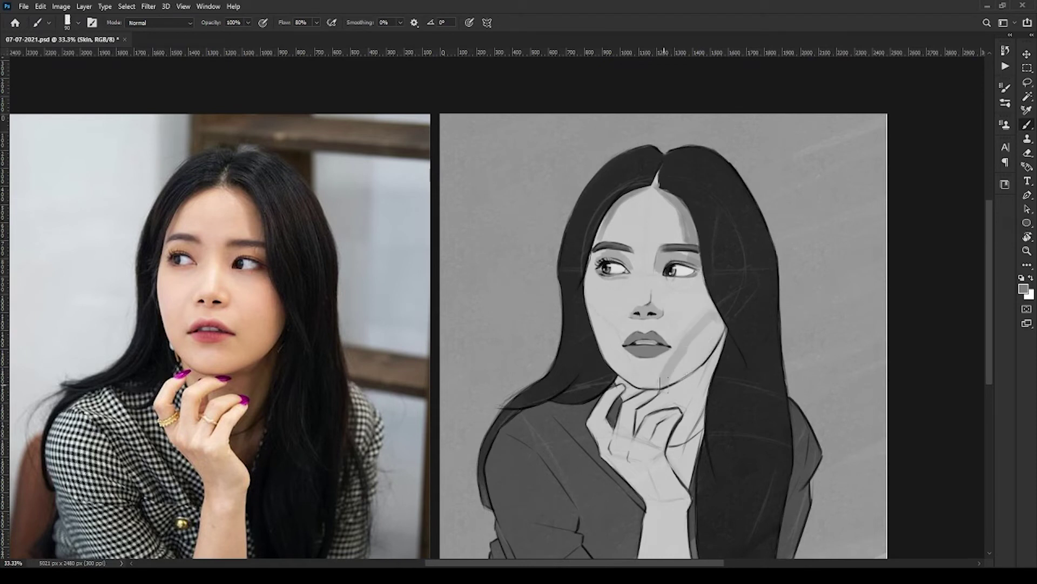
mouse_move(721, 324)
mouse_down()
mouse_move(664, 386)
mouse_move(701, 277)
mouse_up()
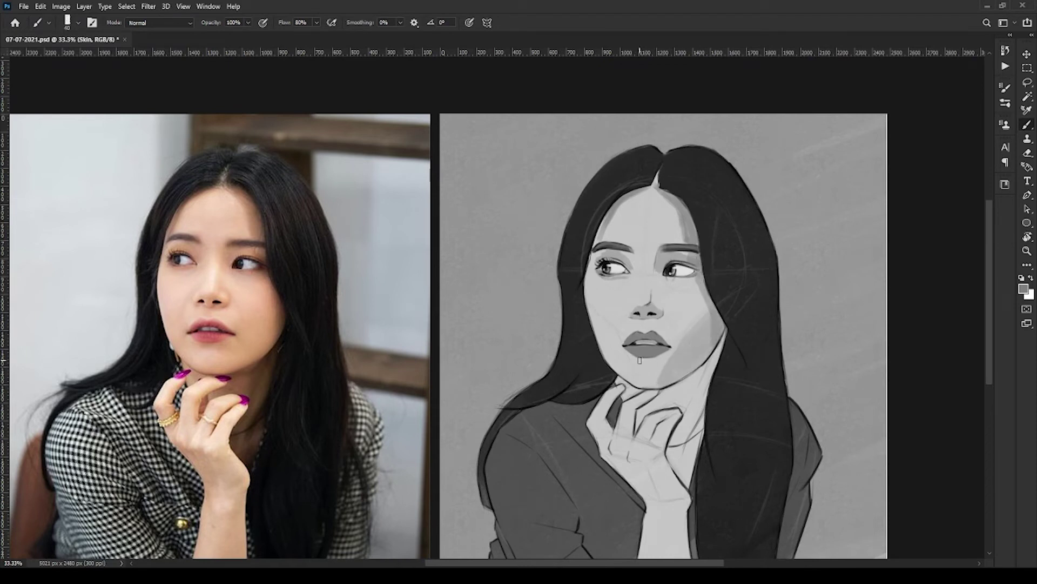
alt+click(680, 350)
drag(611, 340, 627, 378)
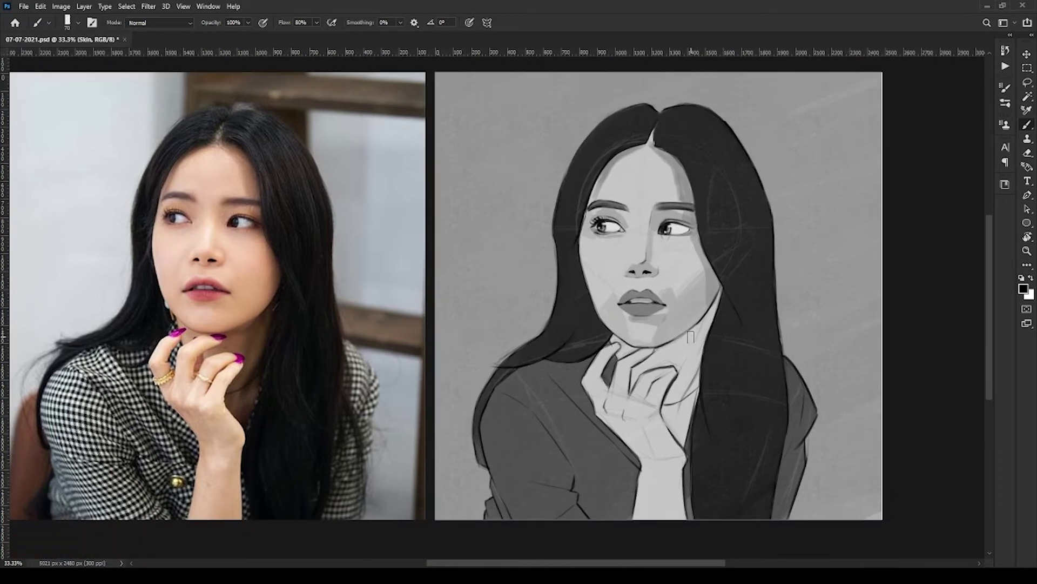
drag(691, 336, 670, 432)
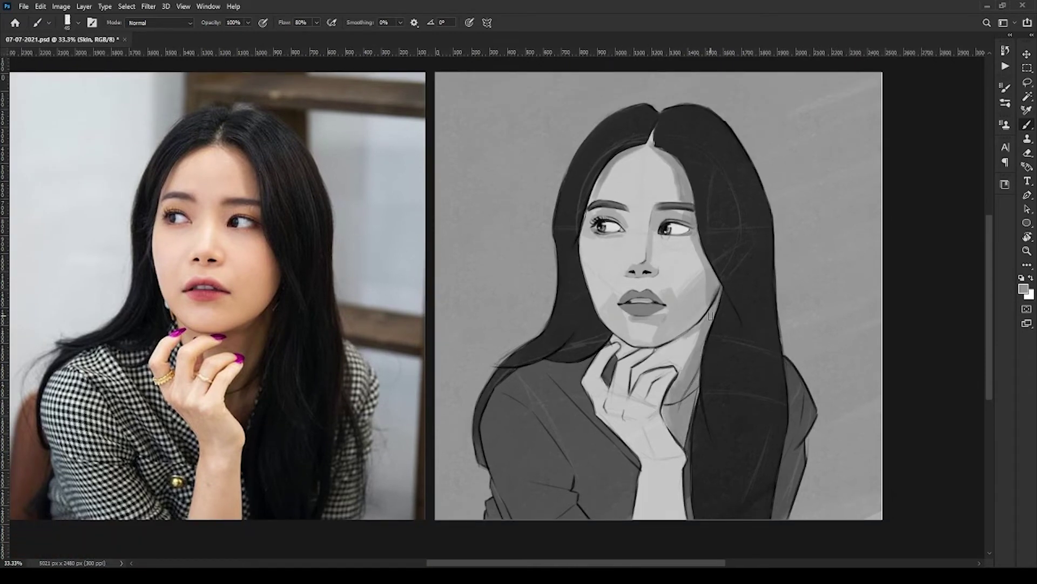
mouse_move(710, 316)
mouse_down()
mouse_move(689, 368)
mouse_move(694, 416)
mouse_up()
Darken the lower neck, erase sketch lines atop the hair, and paint the hair edge and highlight.
drag(629, 378, 611, 373)
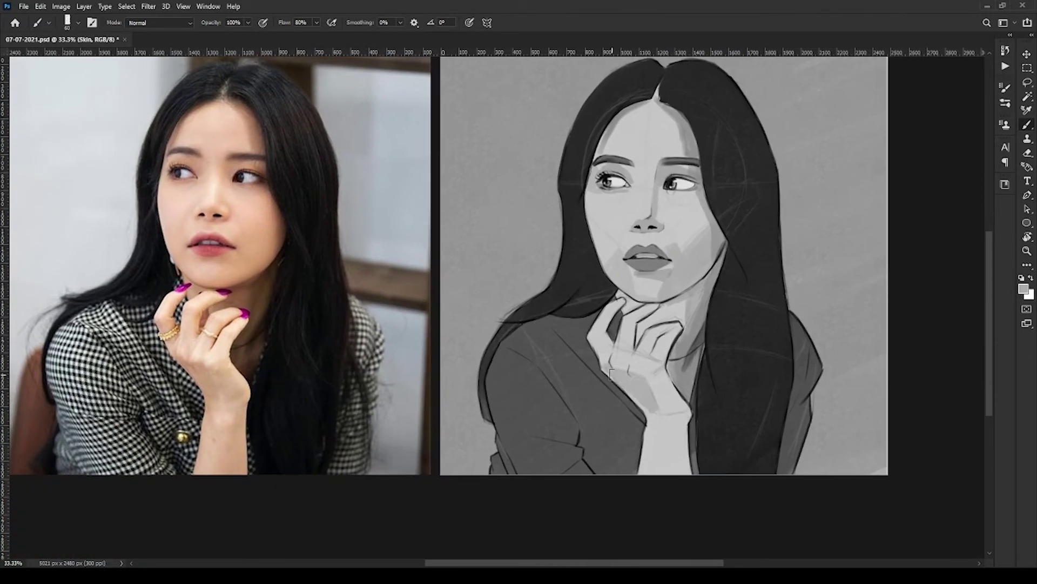
drag(689, 412, 676, 474)
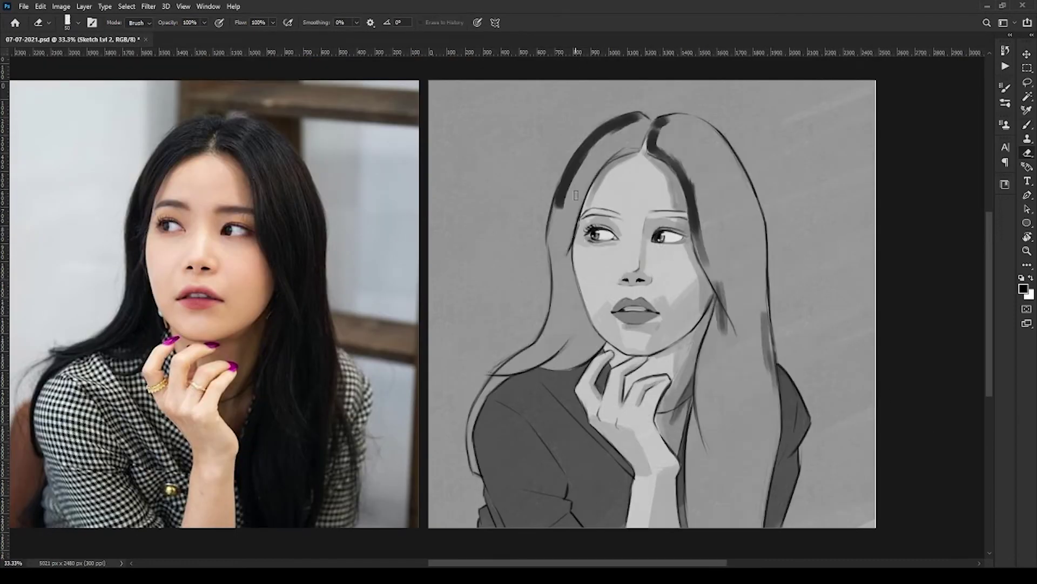
drag(651, 120, 678, 162)
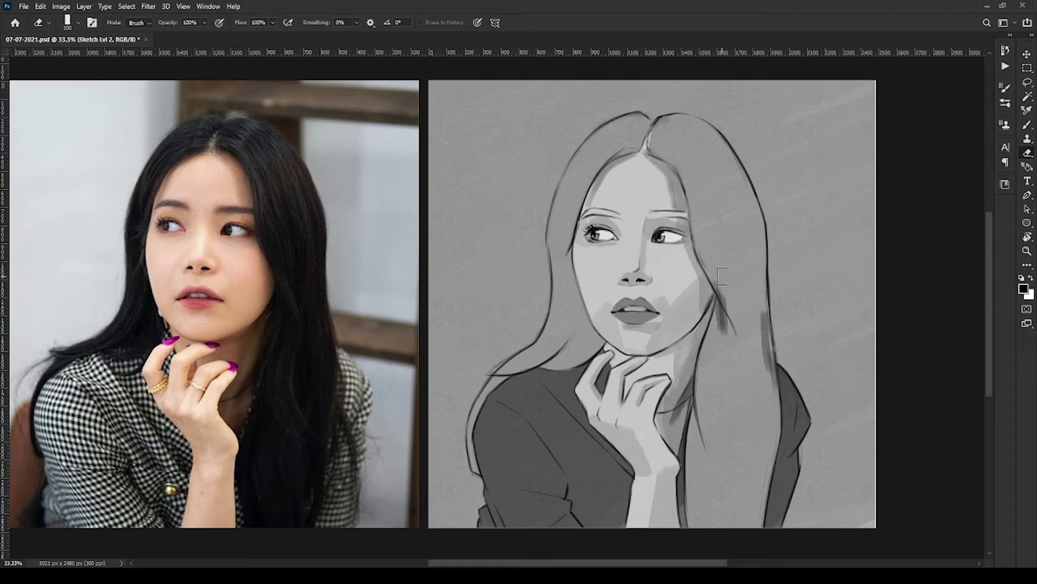
drag(568, 216, 569, 263)
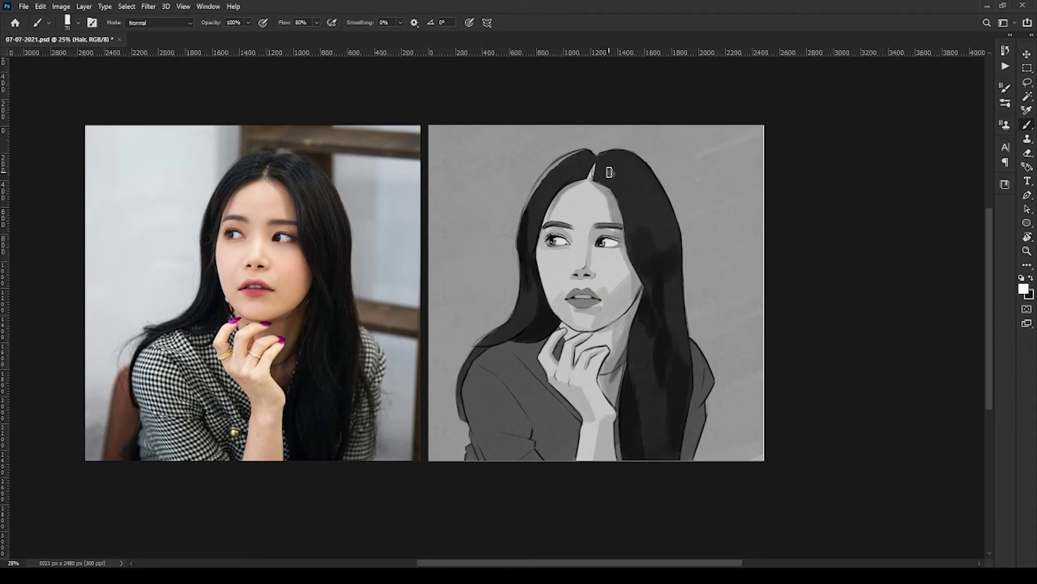
drag(609, 171, 614, 160)
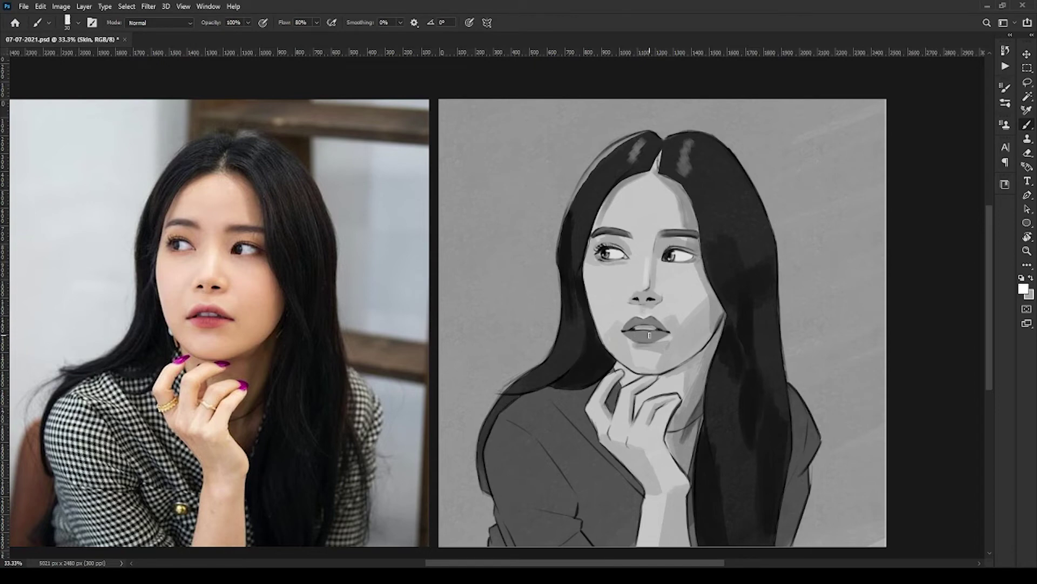
Zoom to 50% on the face and sample light skin greys near the nose.
scroll(675, 291, right, 1)
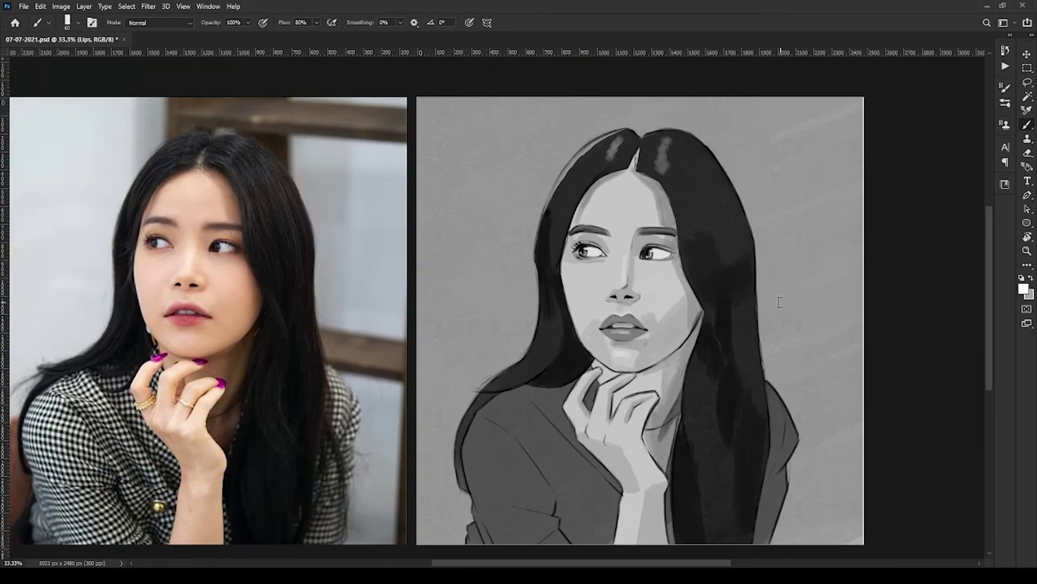
key(ctrl+plus)
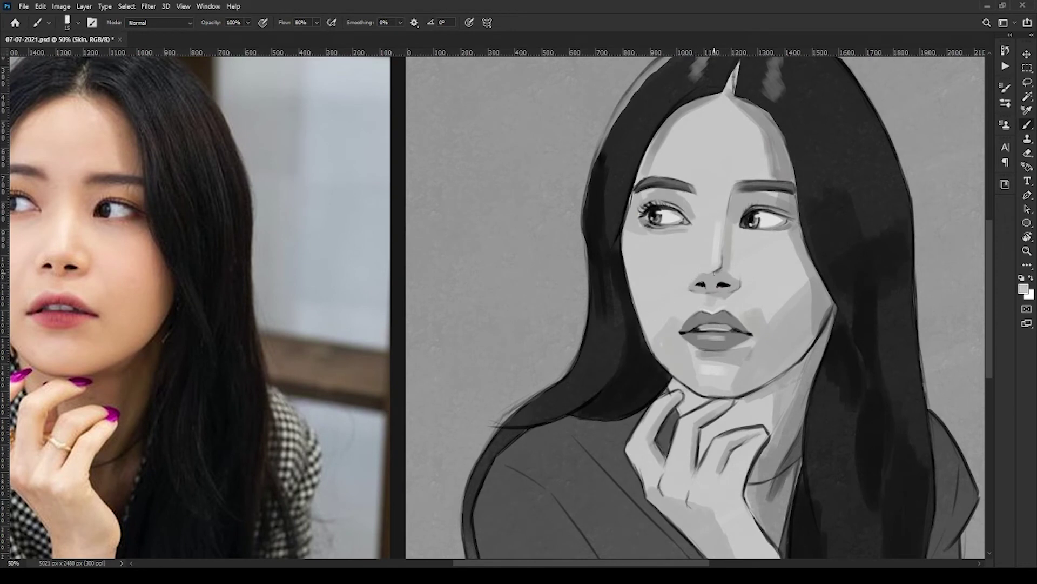
key(r)
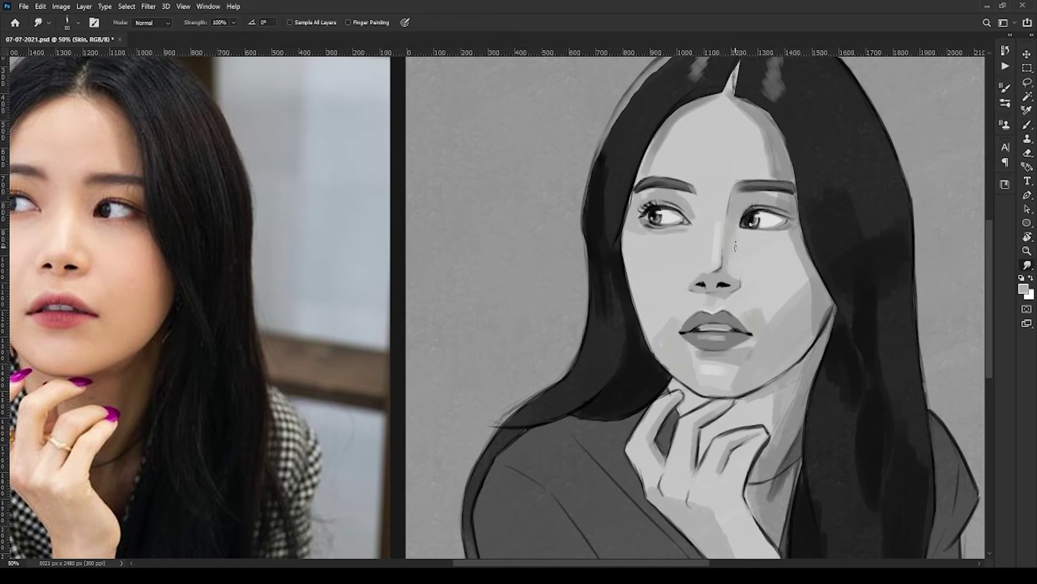
key(e)
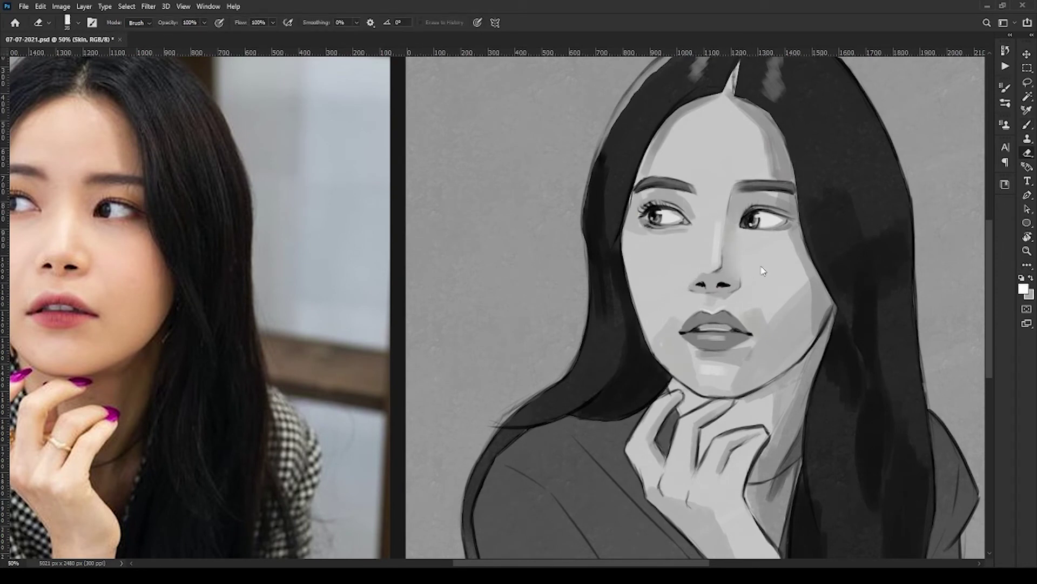
key(r)
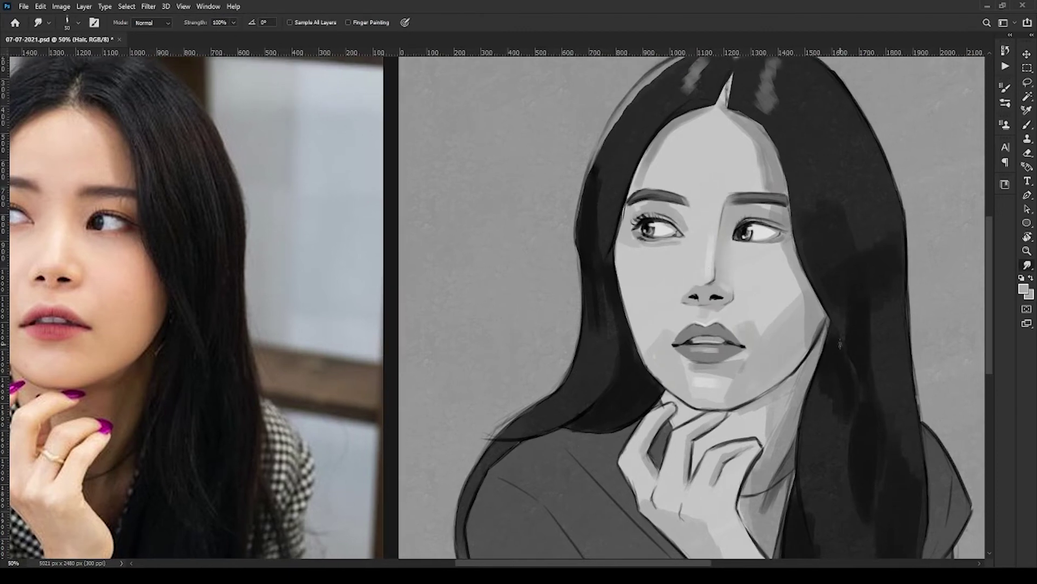
key(b)
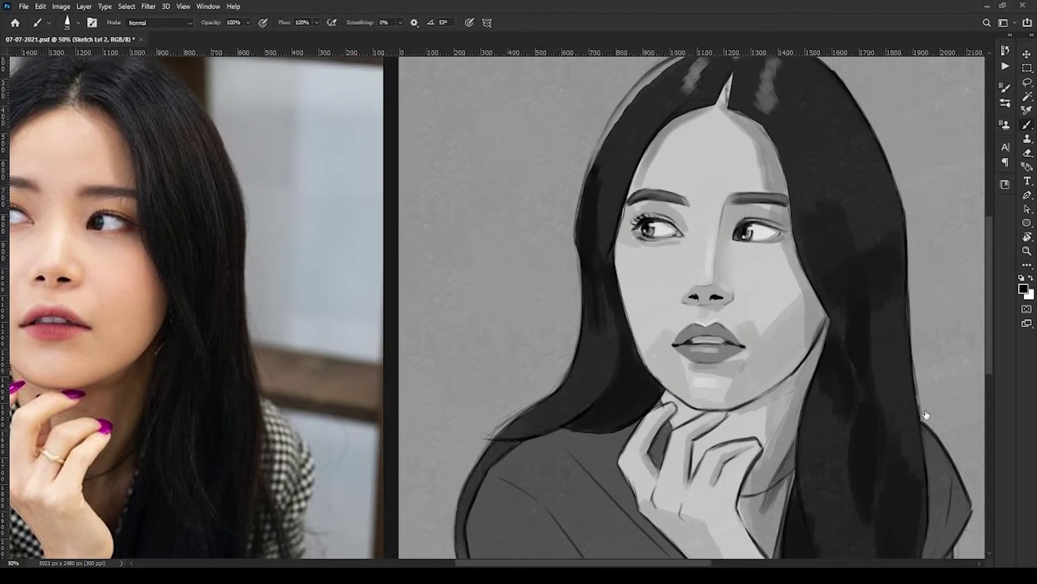
key(r)
key(b)
alt+click(694, 286)
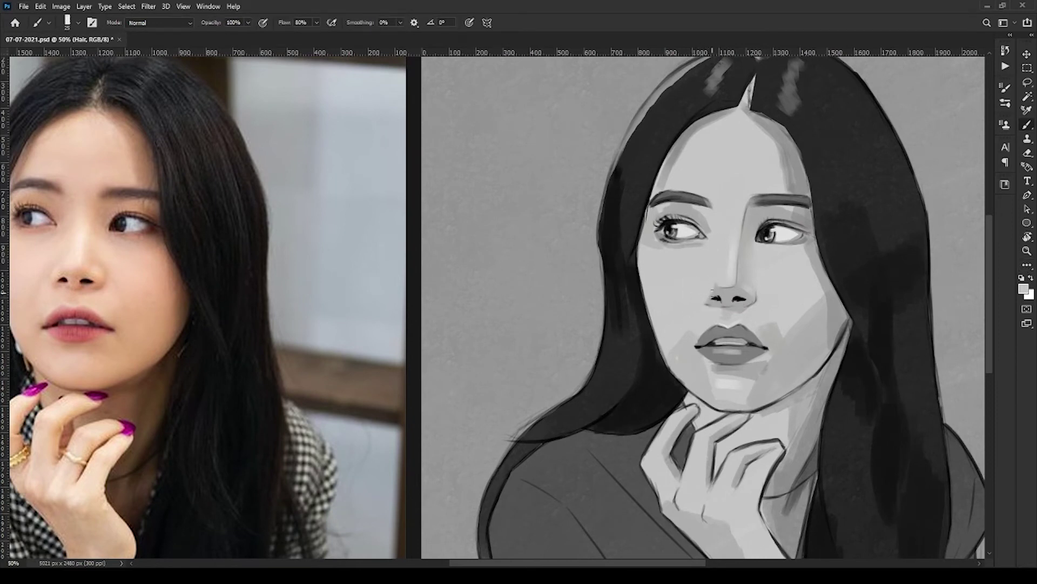
alt+click(712, 290)
Darken the outer corner of the right eye with a mid grey, then blend it.
key(r)
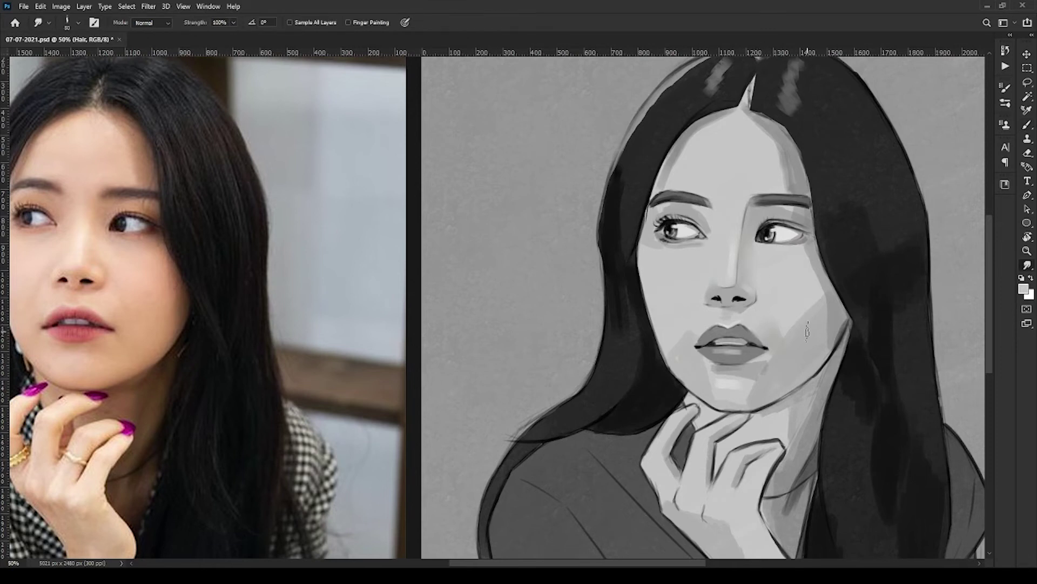
key(b)
alt+click(803, 237)
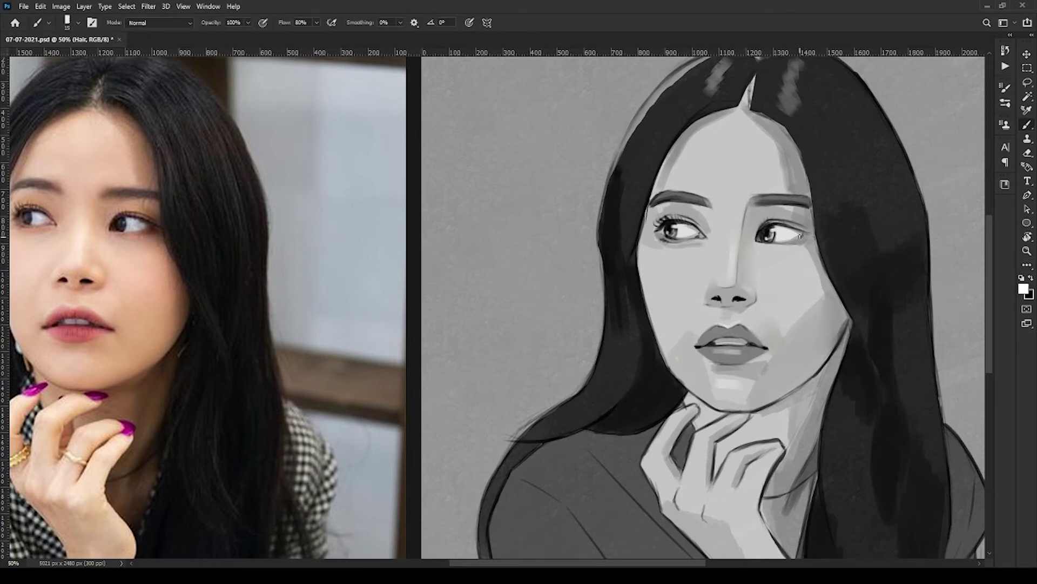
drag(781, 240, 803, 242)
key(r)
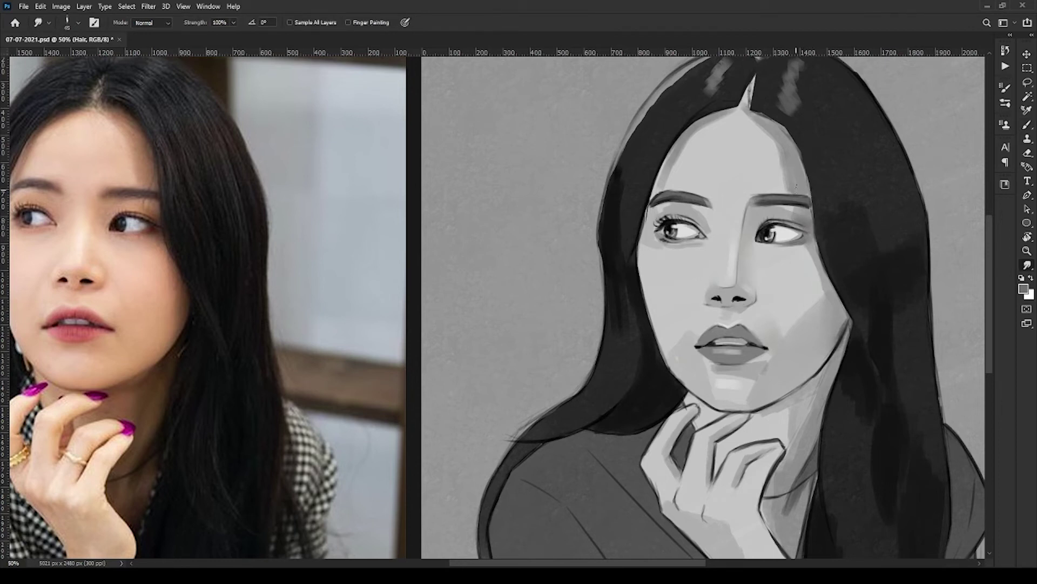
key(b)
scroll(759, 208, up, 2)
Erase on the Sketch Lvl 2 layer and smudge hair strands on the Hair layer.
key(r)
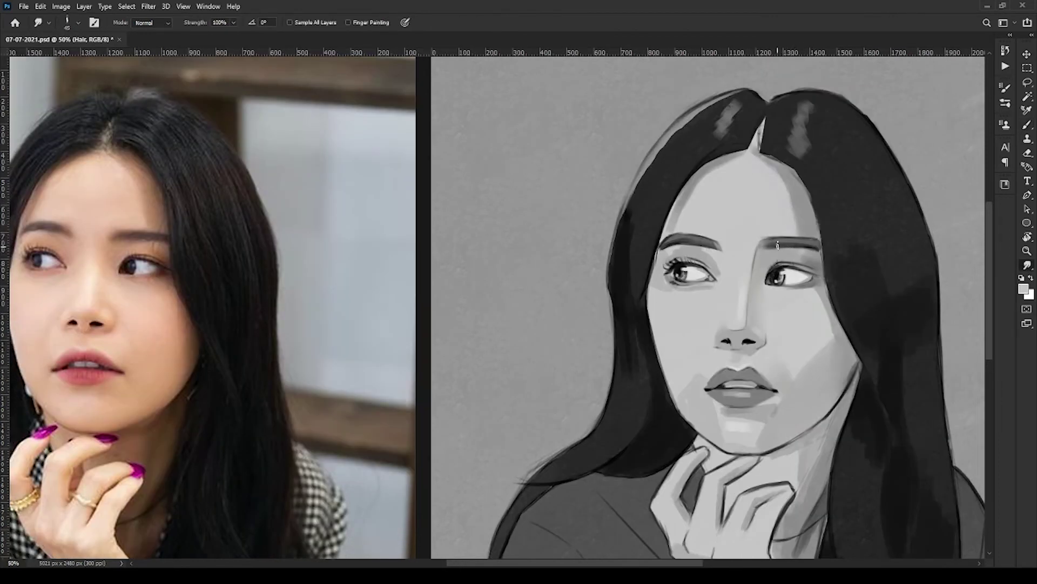
key(e)
key(r)
key(alt+bracketleft)
key(e)
key(r)
key(alt+bracketright)
key(b)
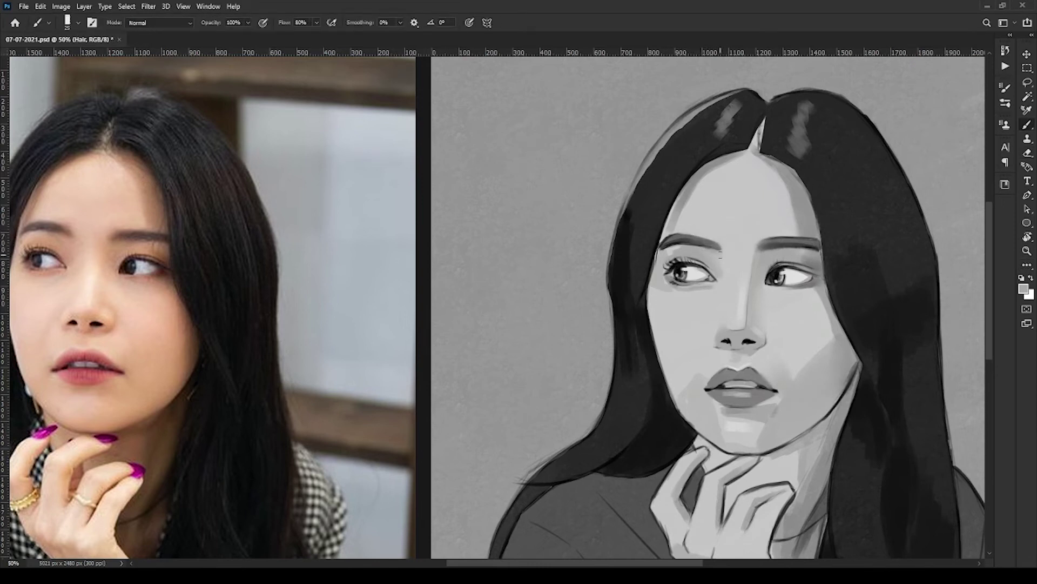
key(r)
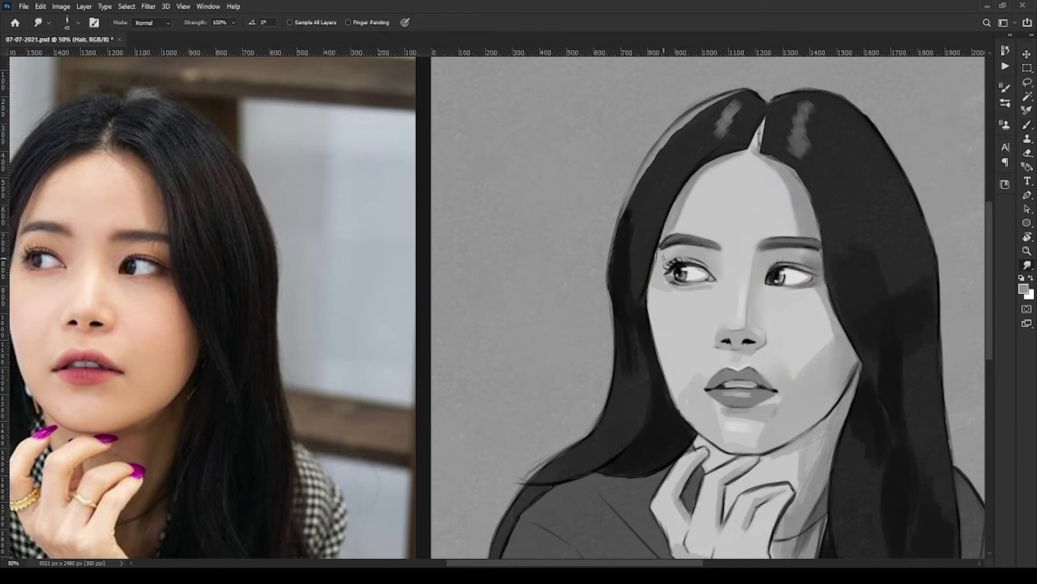
key(b)
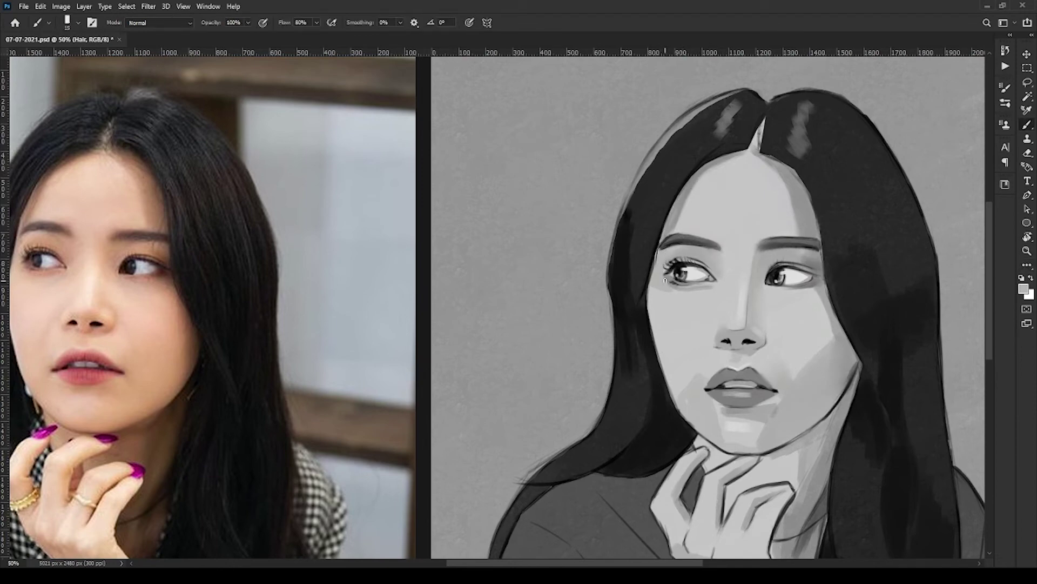
key(r)
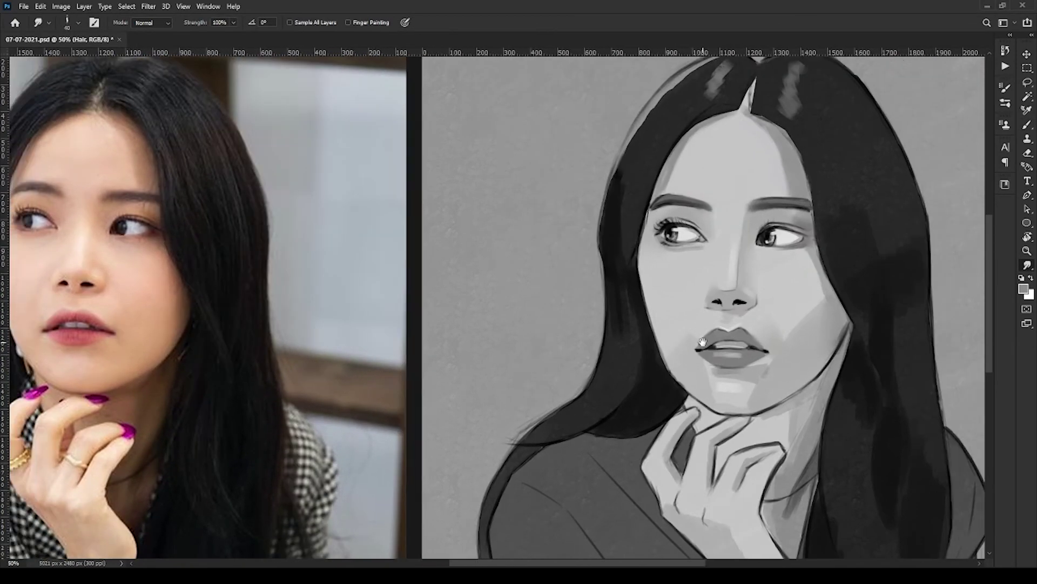
Paint a lighter skin grey, erase stray sketch lines and smudge the strokes smooth.
drag(703, 341, 741, 347)
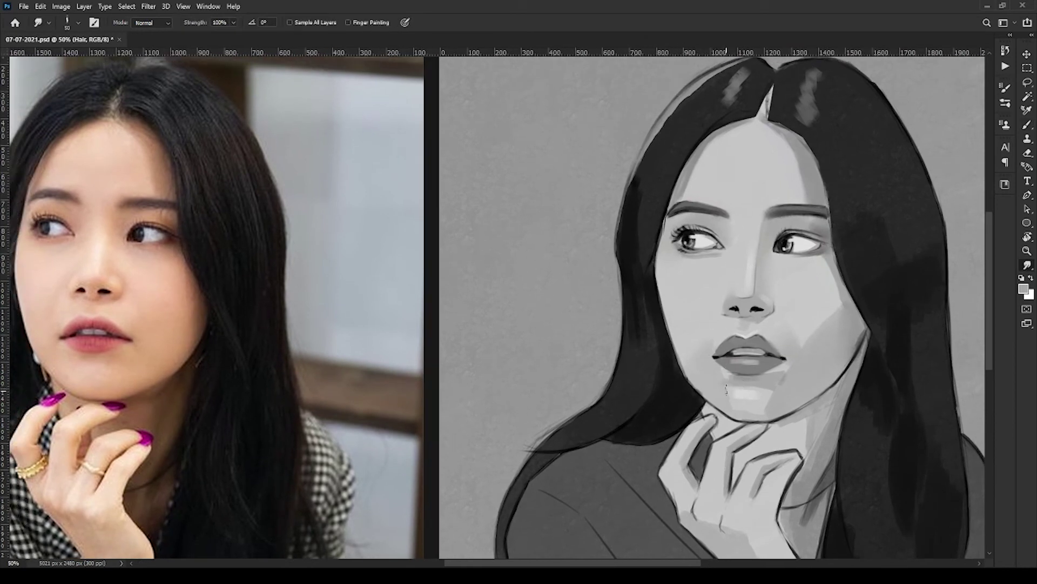
key(b)
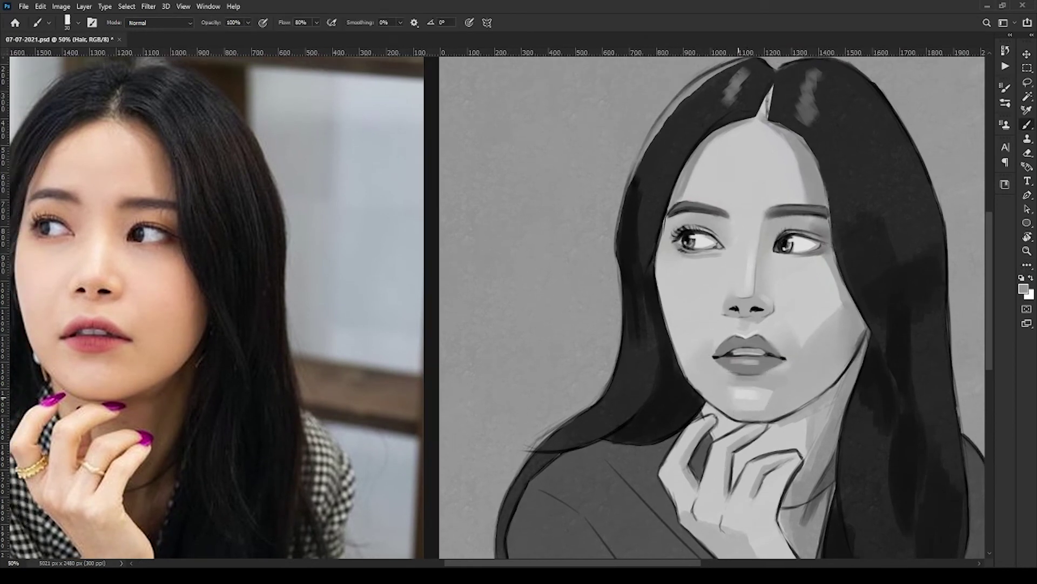
alt+click(802, 367)
drag(732, 389, 713, 402)
key(e)
drag(920, 313, 944, 323)
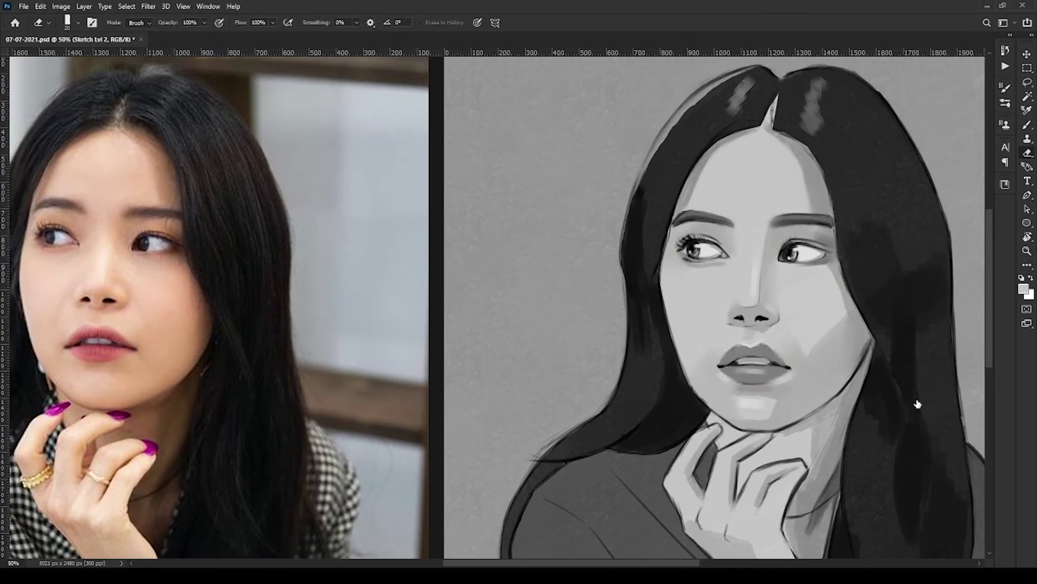
key(r)
key(b)
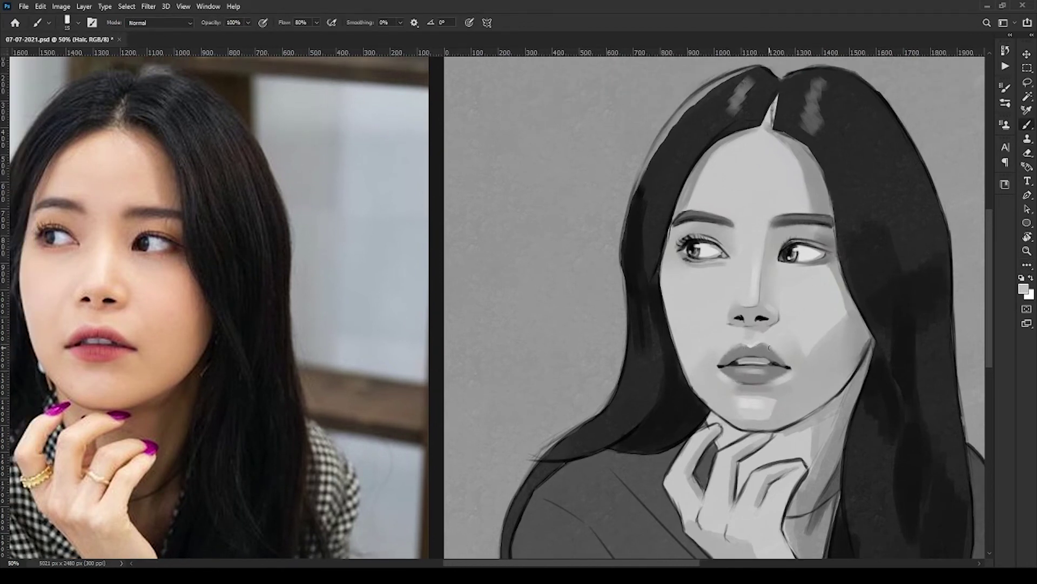
key(r)
drag(727, 377, 709, 383)
Save the work in progress, reset colours to black, shrink the brush and zoom out.
key(b)
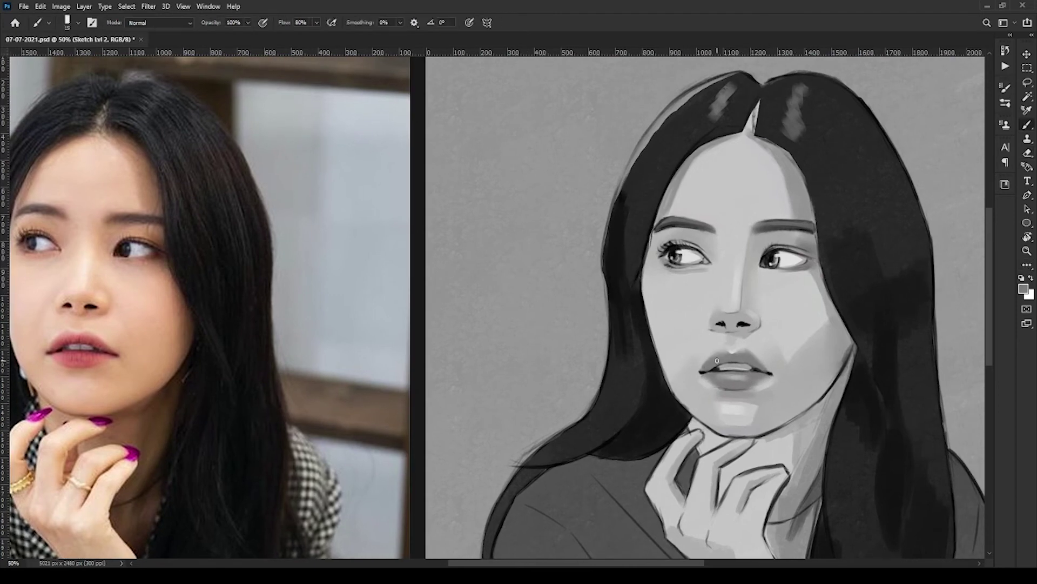
key(ctrl+s)
key(d)
key(bracketleft)
key(ctrl+minus)
key(ctrl+plus)
key(ctrl+minus)
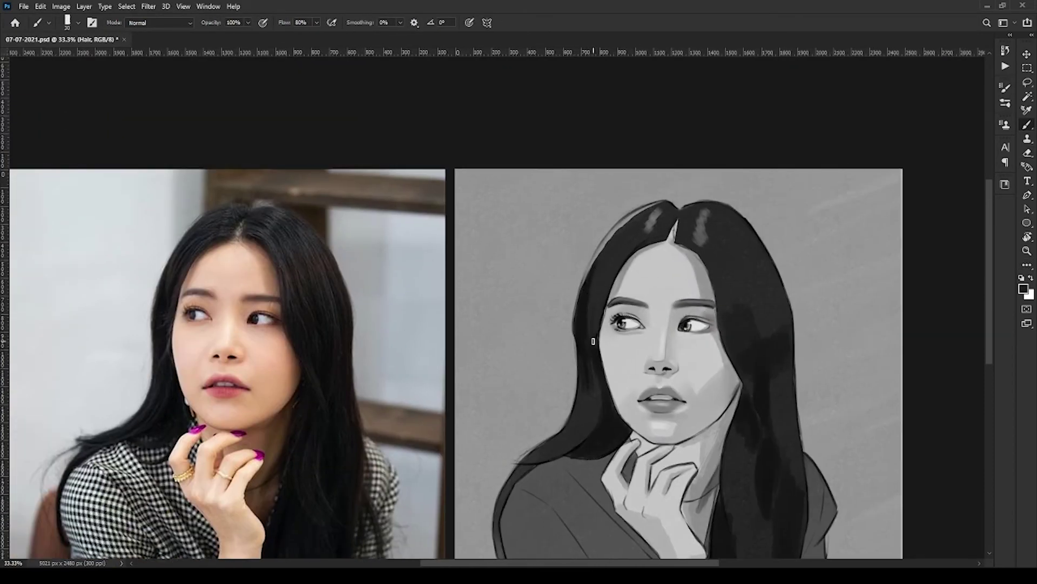
Paint dark hair strokes along the edge, neckline strand and a downward strand.
drag(601, 278, 598, 346)
scroll(593, 416, up, 1)
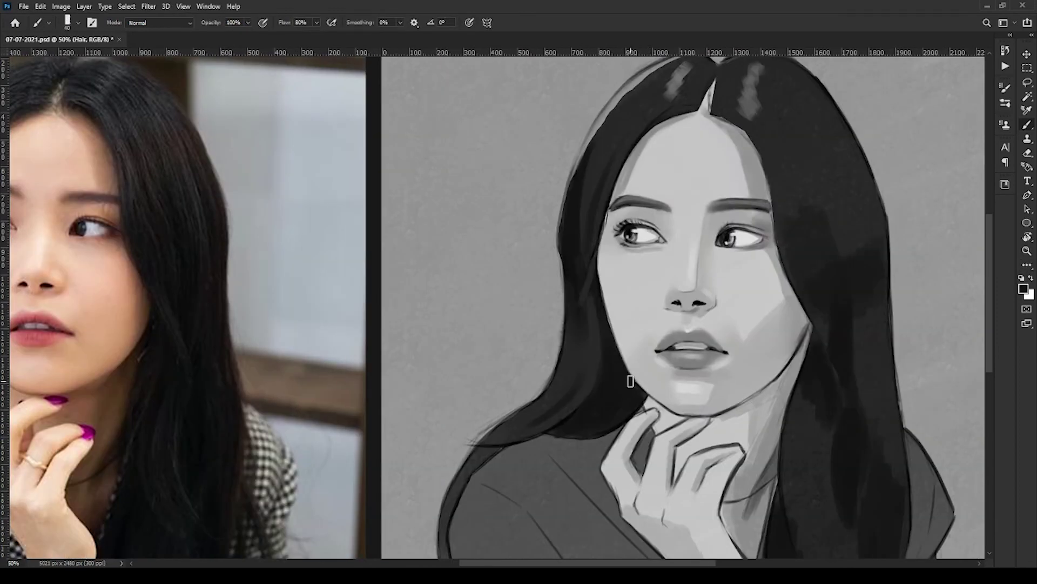
scroll(630, 381, down, 1)
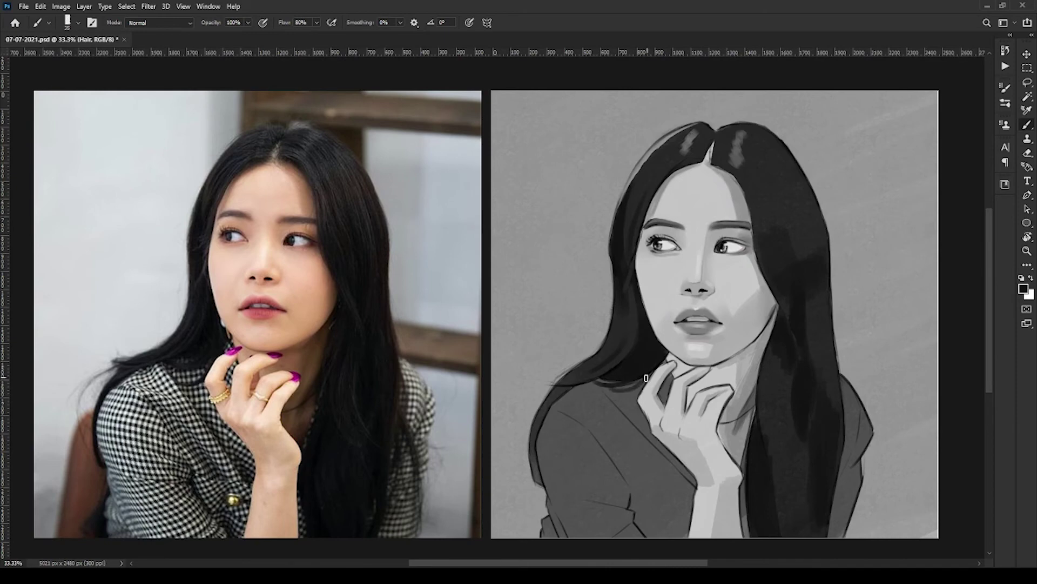
drag(646, 379, 657, 375)
scroll(594, 329, up, 1)
scroll(594, 313, up, 2)
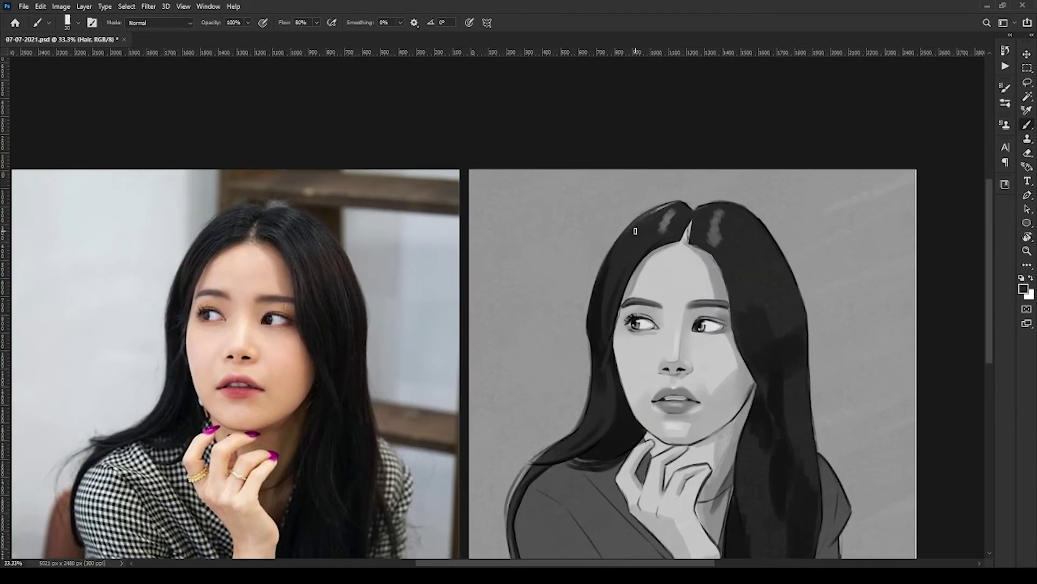
alt+click(695, 192)
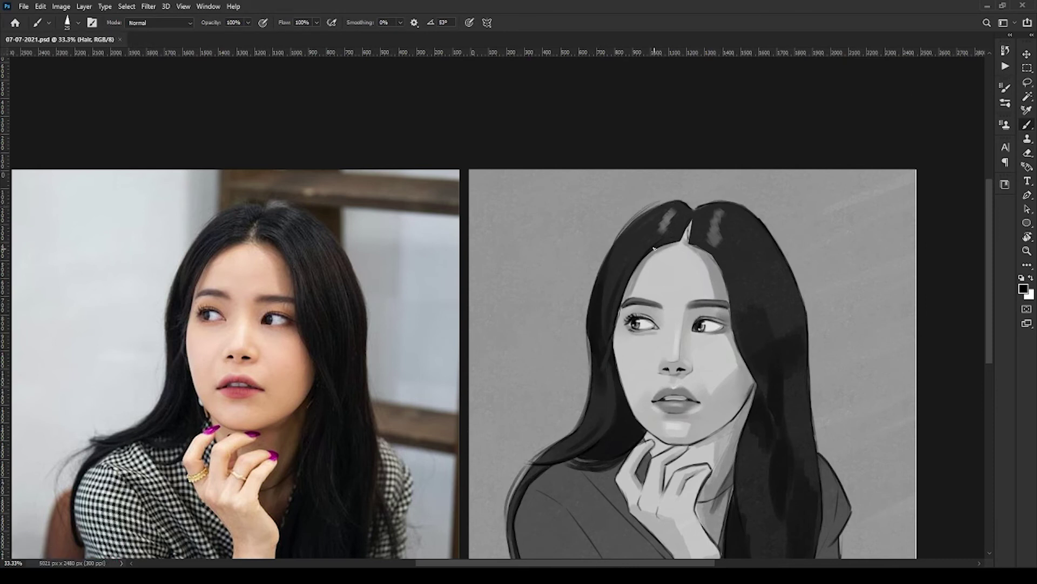
key(period)
drag(698, 242, 720, 266)
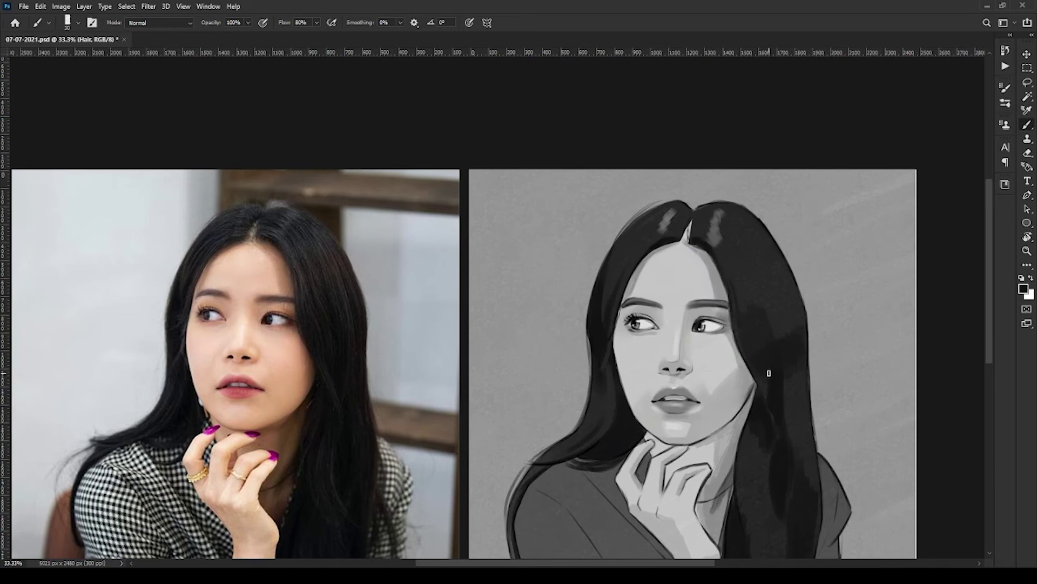
Enlarge the brush and start blending the new hair strokes with Smudge.
drag(769, 373, 744, 313)
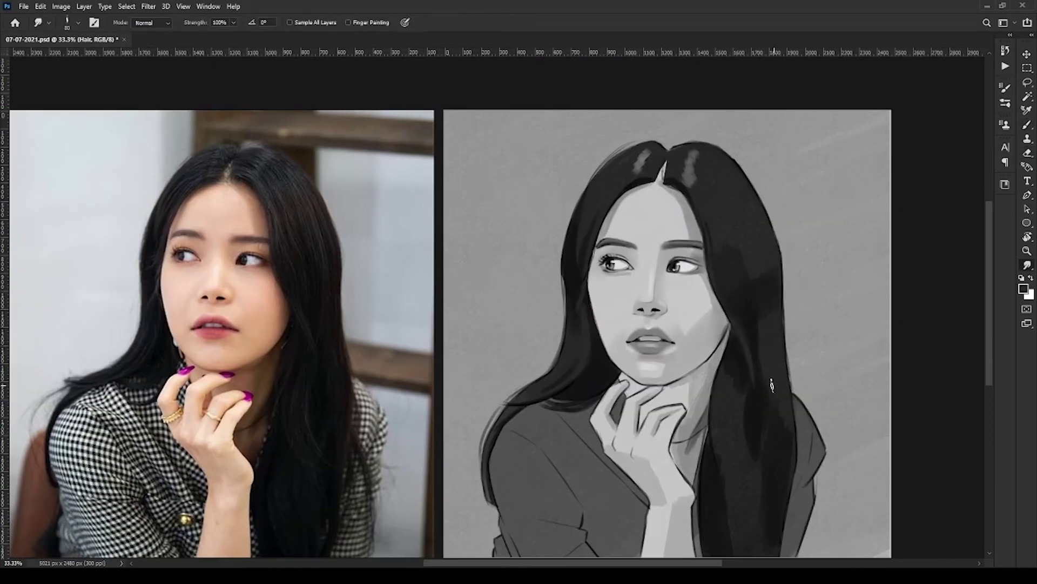
key(bracketright)
key(bracketright)
key(bracketright)
drag(729, 395, 720, 297)
key(bracketleft)
key(bracketleft)
key(bracketleft)
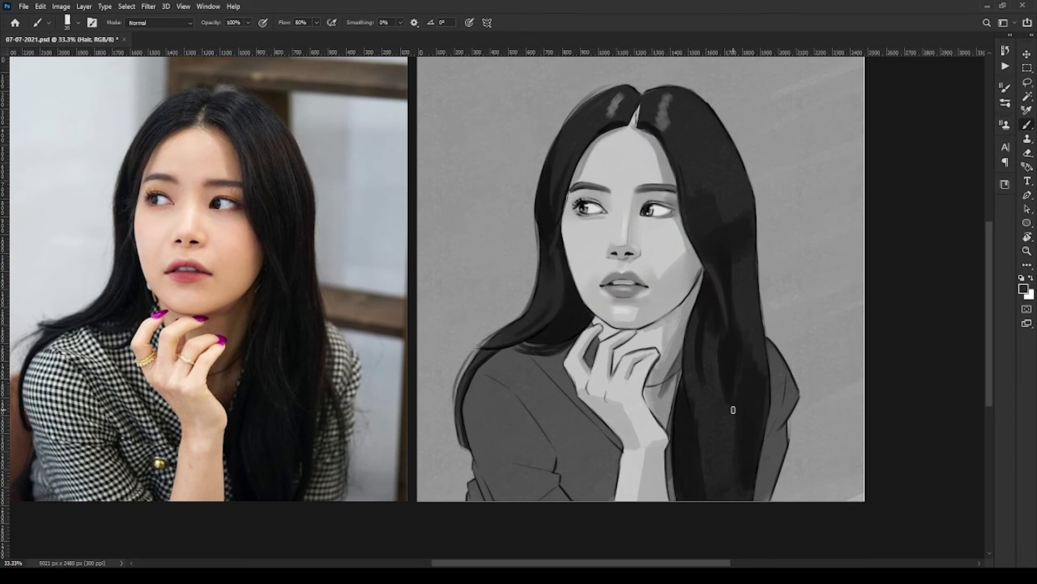
key(bracketright)
key(bracketright)
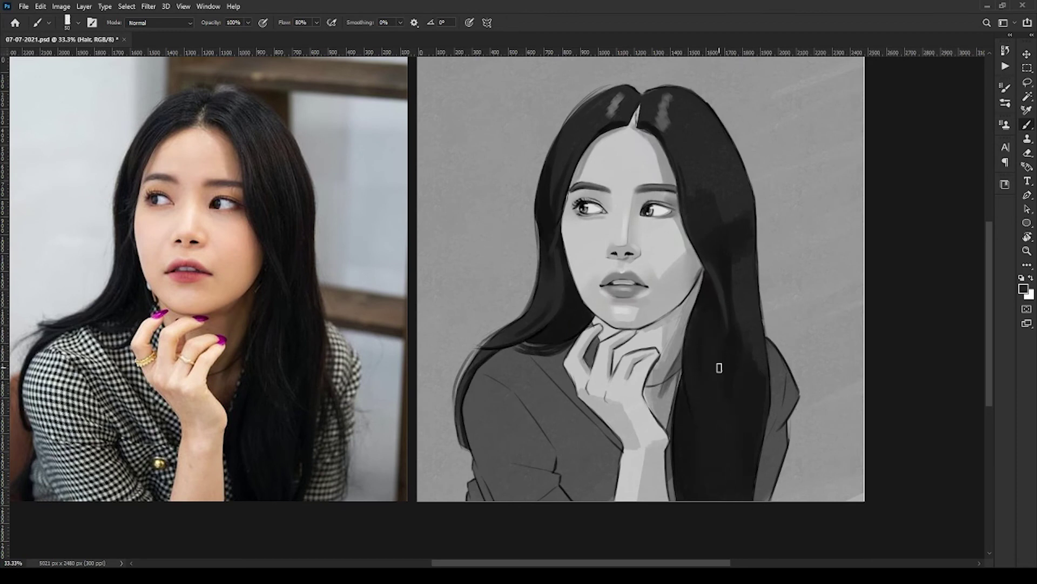
key(r)
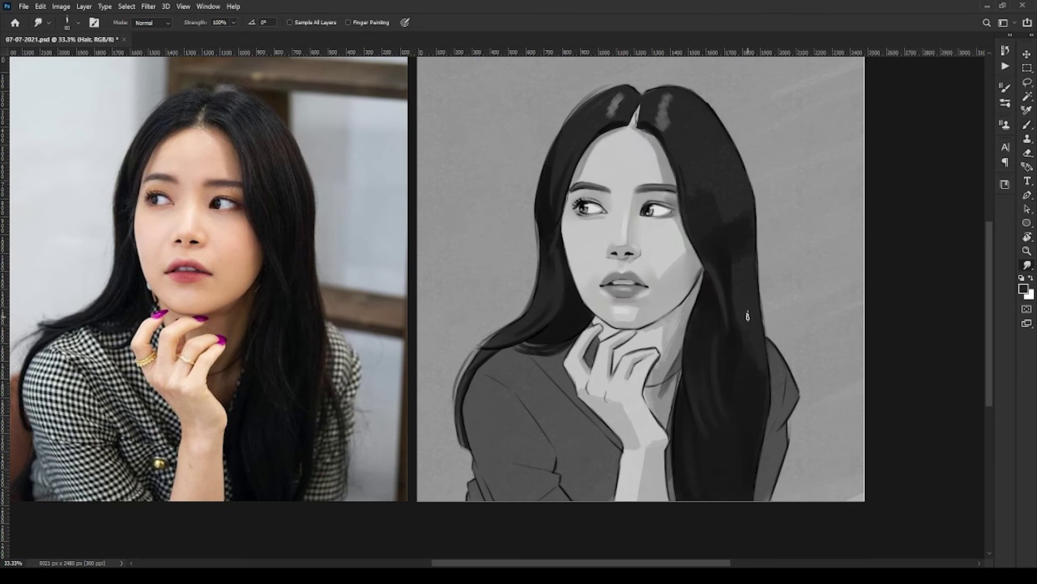
key(b)
Alternate smudging and painting to blend the hair, then zoom out to the whole portrait.
scroll(745, 342, up, 2)
key(r)
key(b)
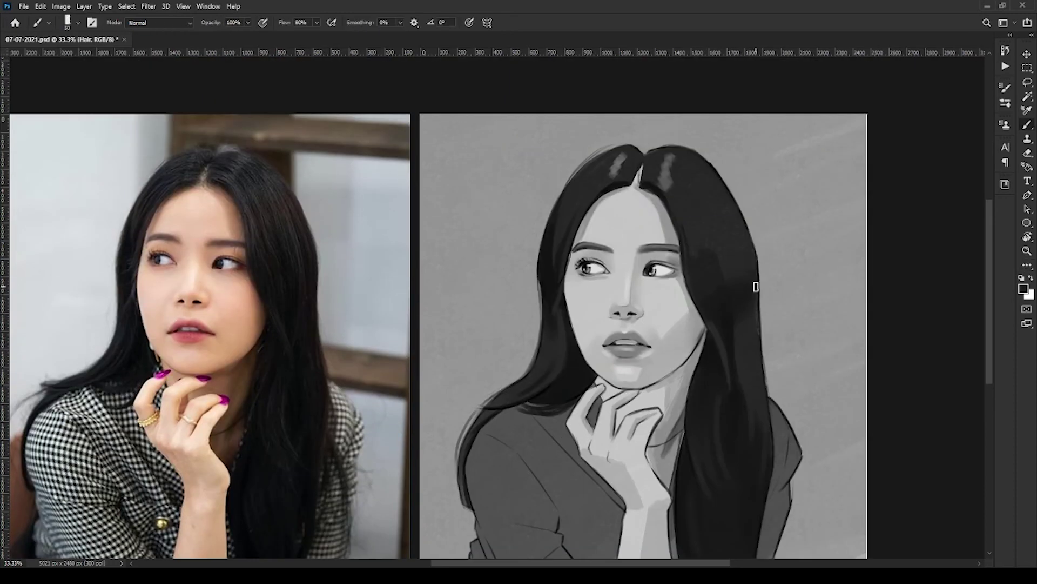
key(r)
key(b)
scroll(702, 270, up, 2)
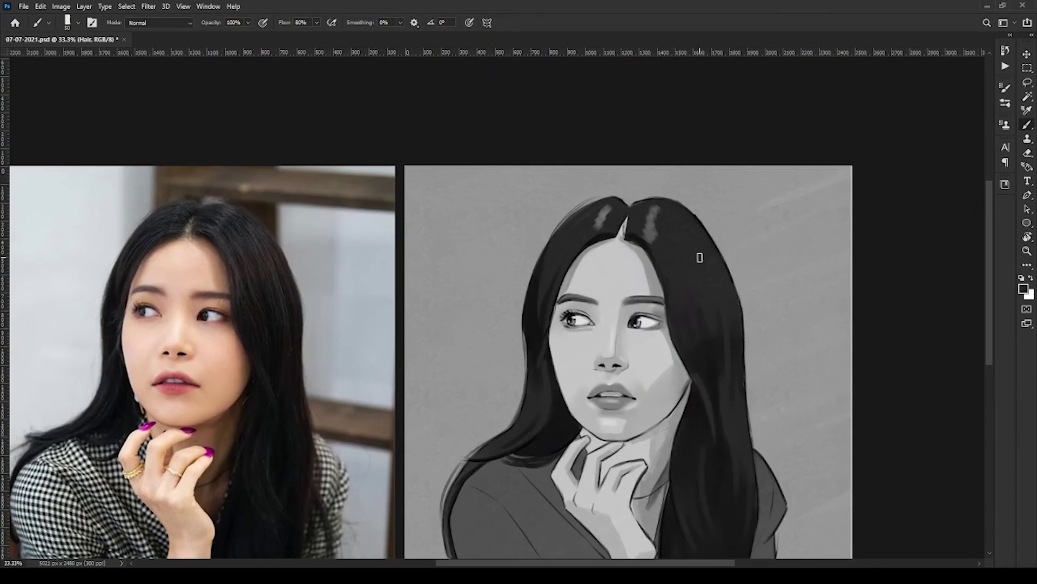
key(r)
key(b)
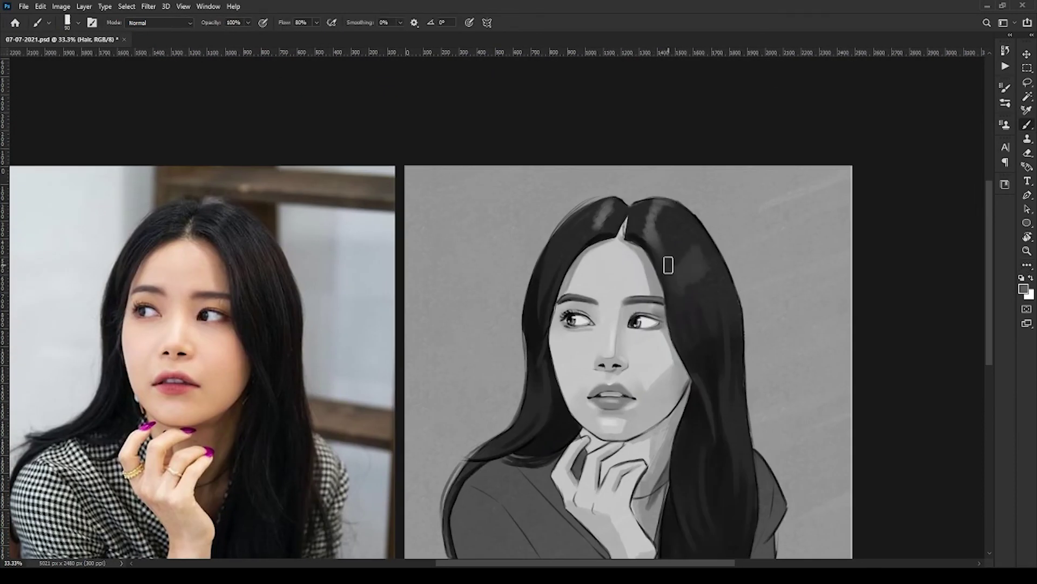
key(ctrl+minus)
scroll(680, 281, down, 1)
Return to the Hair layer and paint dark strokes on the hair's lower right.
key(r)
scroll(540, 297, down, 1)
key(alt+bracketleft)
key(b)
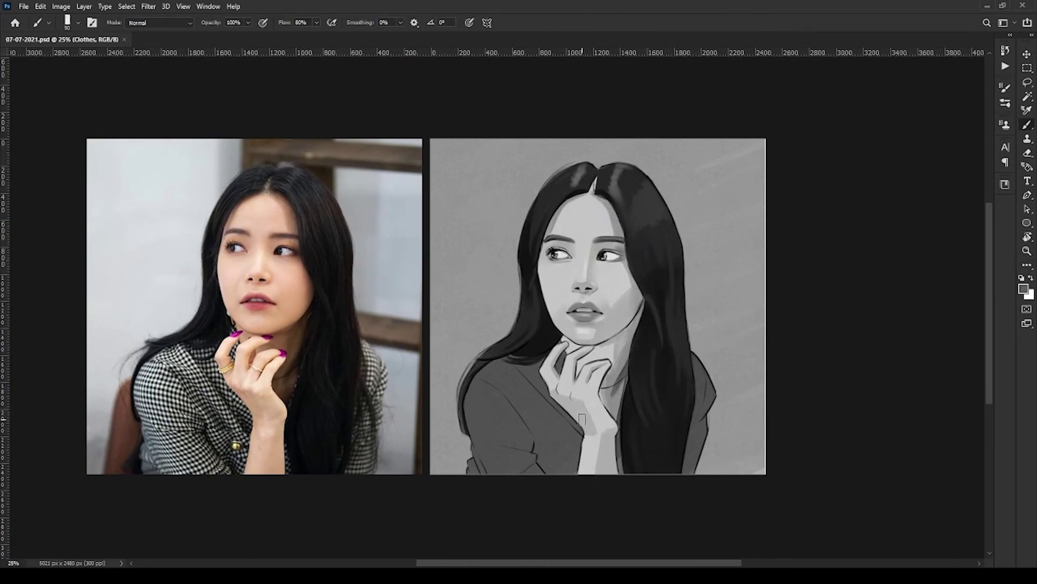
key(r)
key(alt+bracketright)
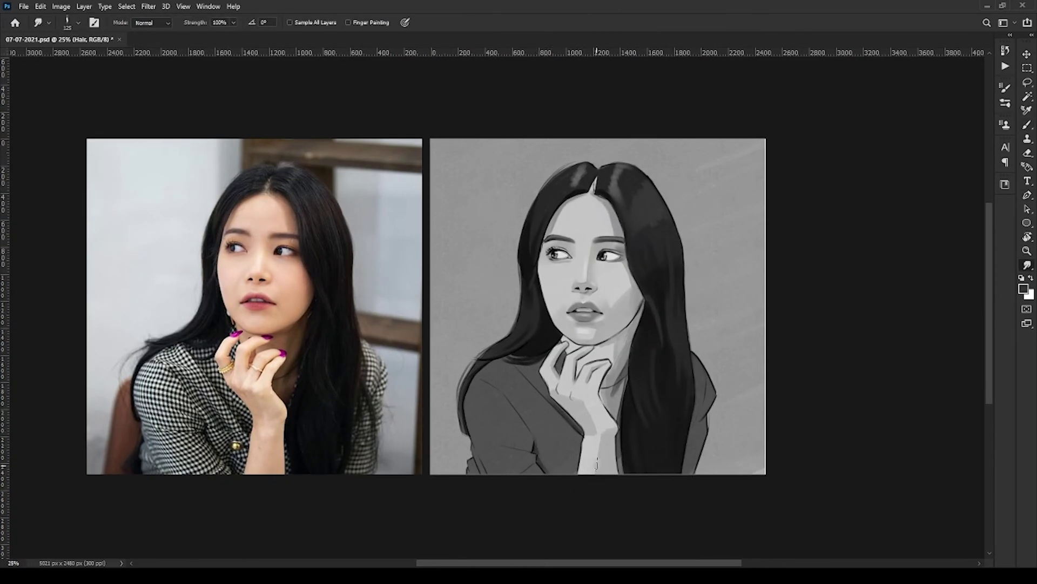
key(b)
mouse_move(694, 400)
mouse_down()
mouse_move(692, 470)
mouse_move(687, 462)
mouse_up()
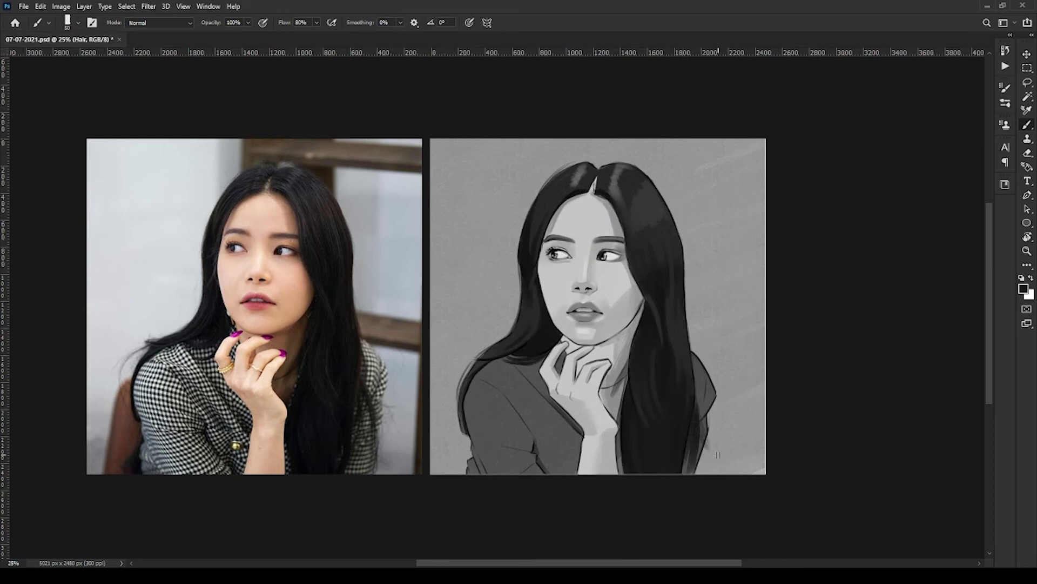
Sample mid greys from the neck and below the chin, then smudge them in.
drag(680, 305, 692, 307)
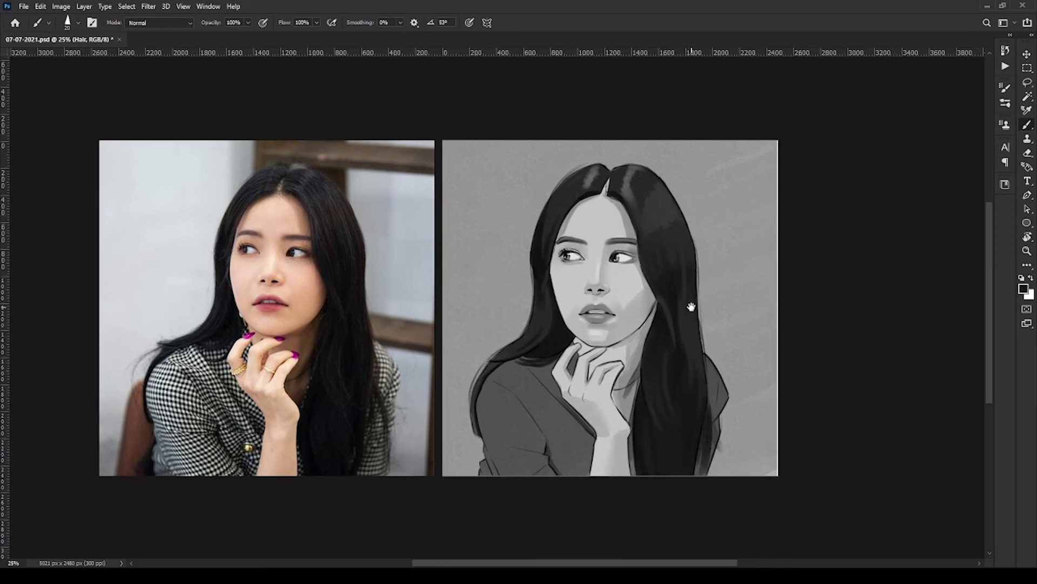
key(ctrl+plus)
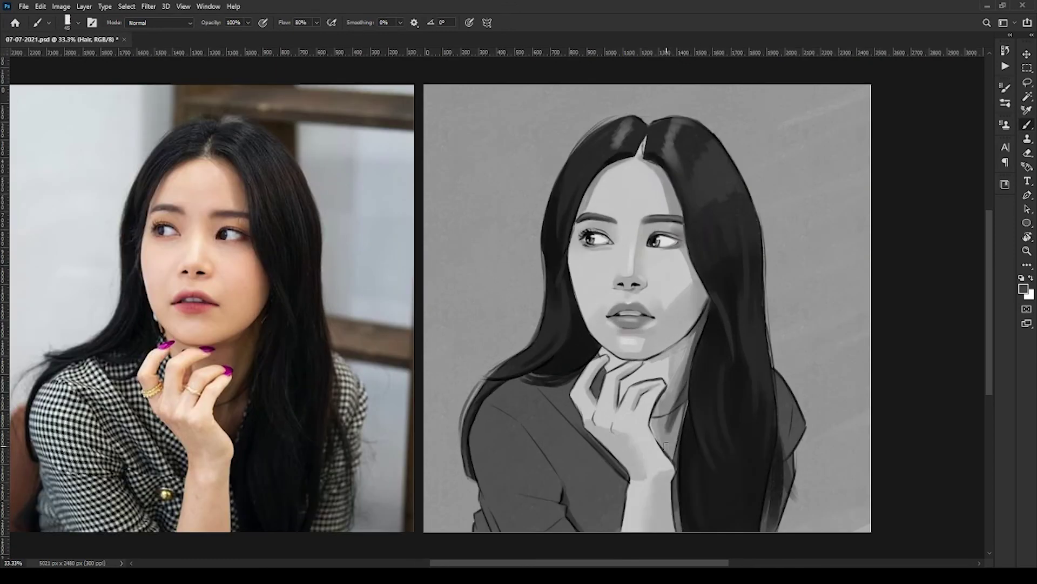
alt+click(659, 451)
alt+click(660, 366)
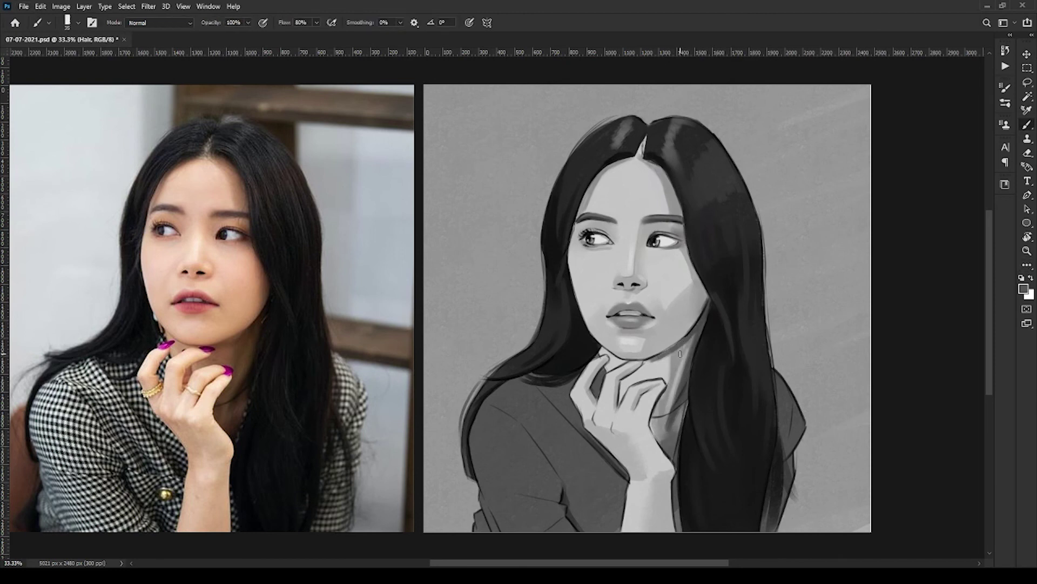
key(r)
key(b)
key(r)
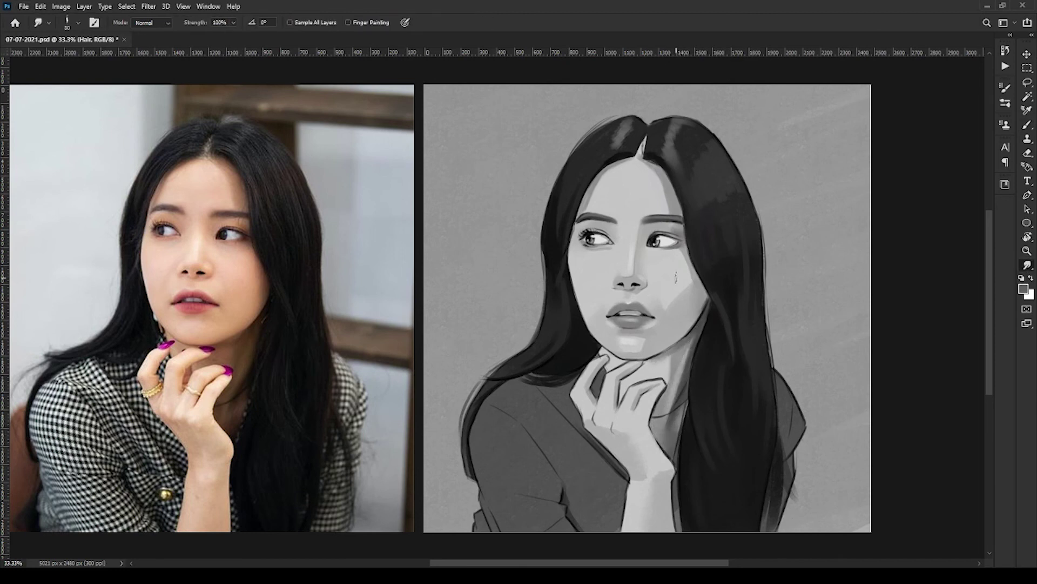
Erase on the Sketch Lvl 2 layer and switch to white paint for the Shade layer.
ctrl+click(673, 345)
key(e)
key(ctrl+plus)
key(b)
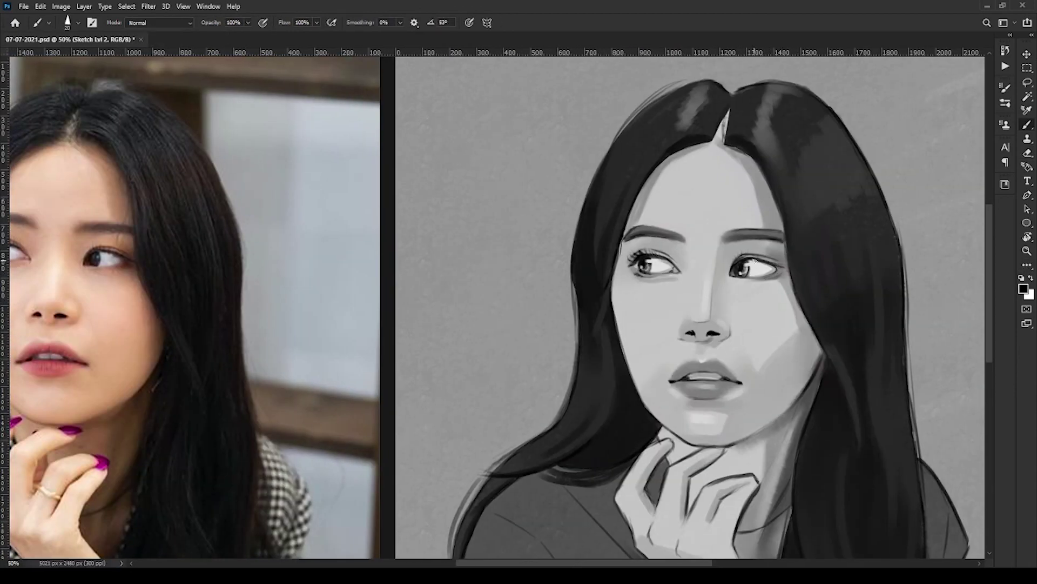
key(ctrl+minus)
key(x)
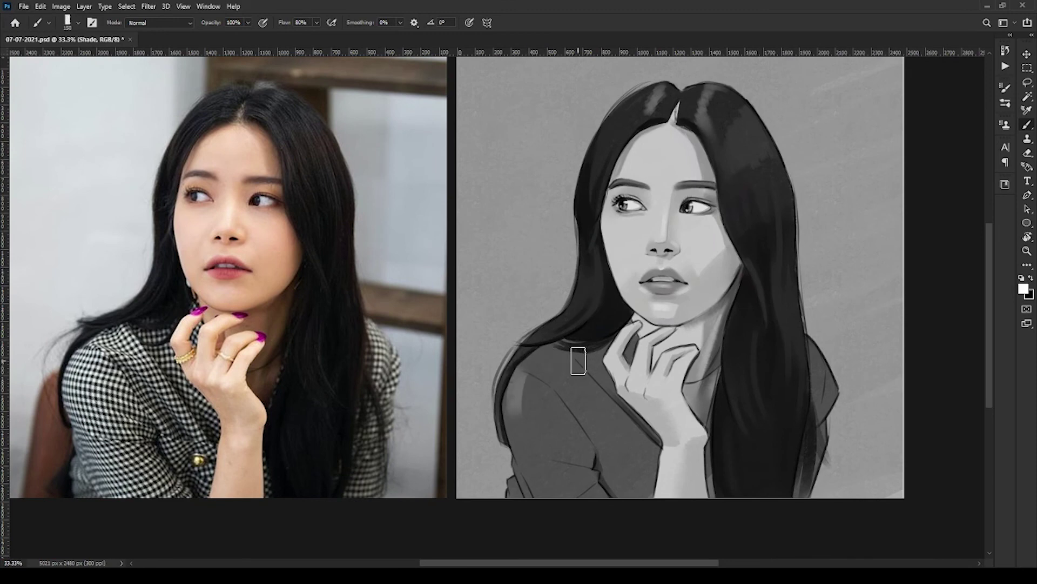
drag(631, 325, 582, 344)
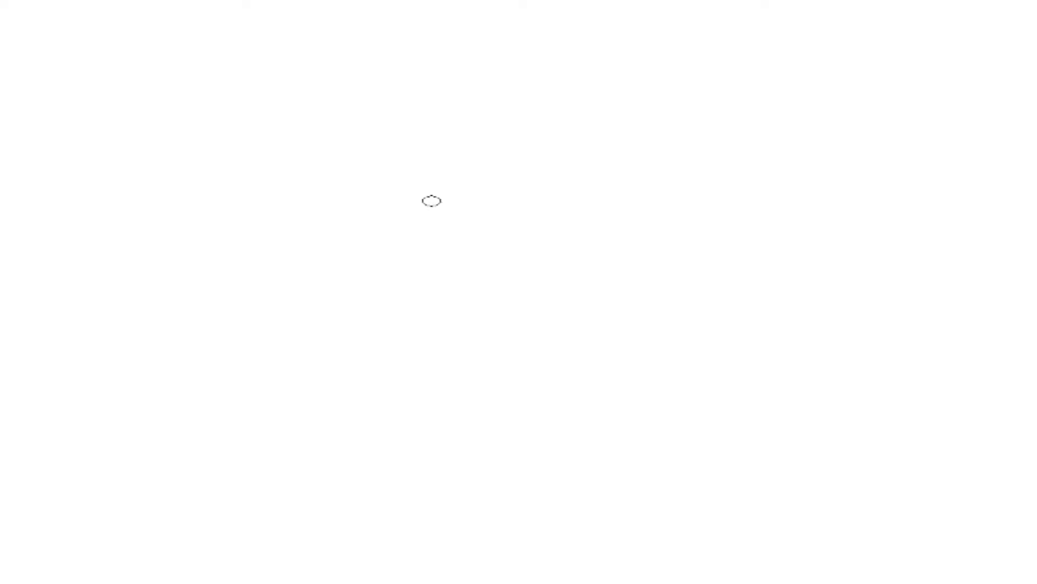
Hand-letter the looping KBH monogram in six black strokes: K, loop, verticals and curves.
drag(406, 155, 415, 363)
drag(490, 173, 718, 306)
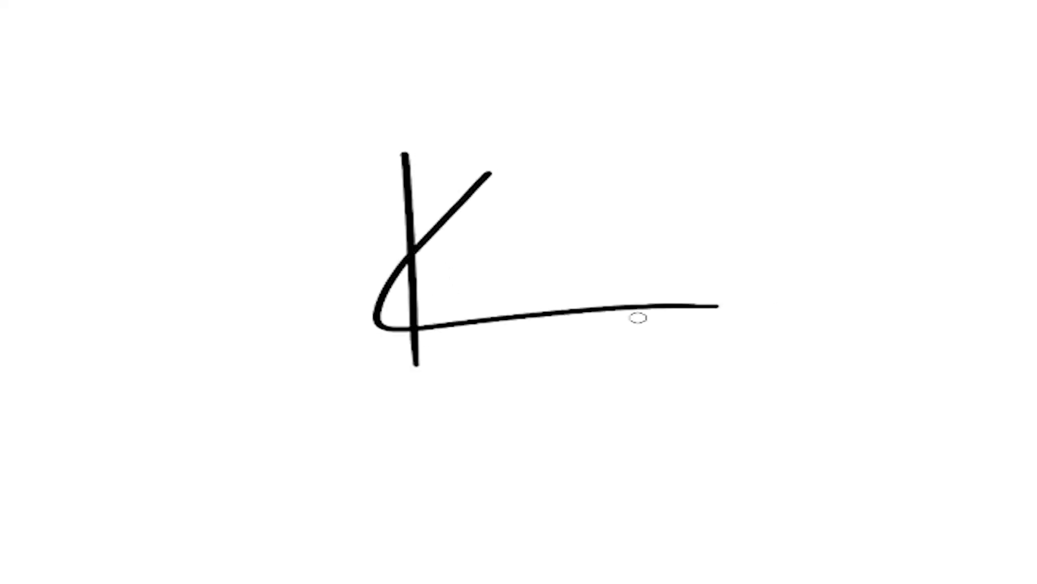
drag(455, 305, 373, 408)
drag(513, 157, 521, 366)
mouse_move(486, 216)
mouse_down()
mouse_move(524, 313)
mouse_move(608, 322)
mouse_move(636, 304)
mouse_up()
drag(622, 174, 625, 361)
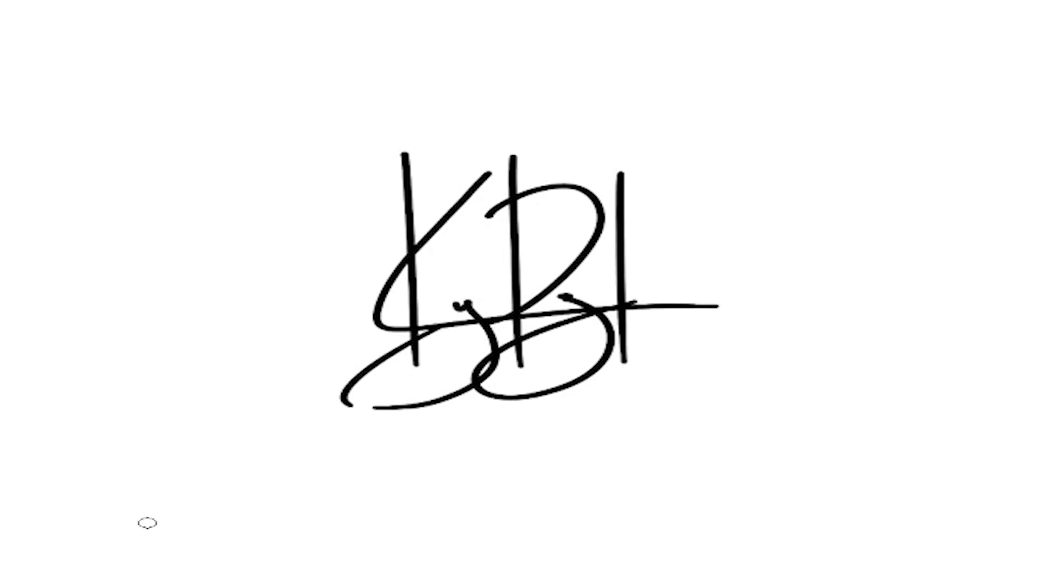